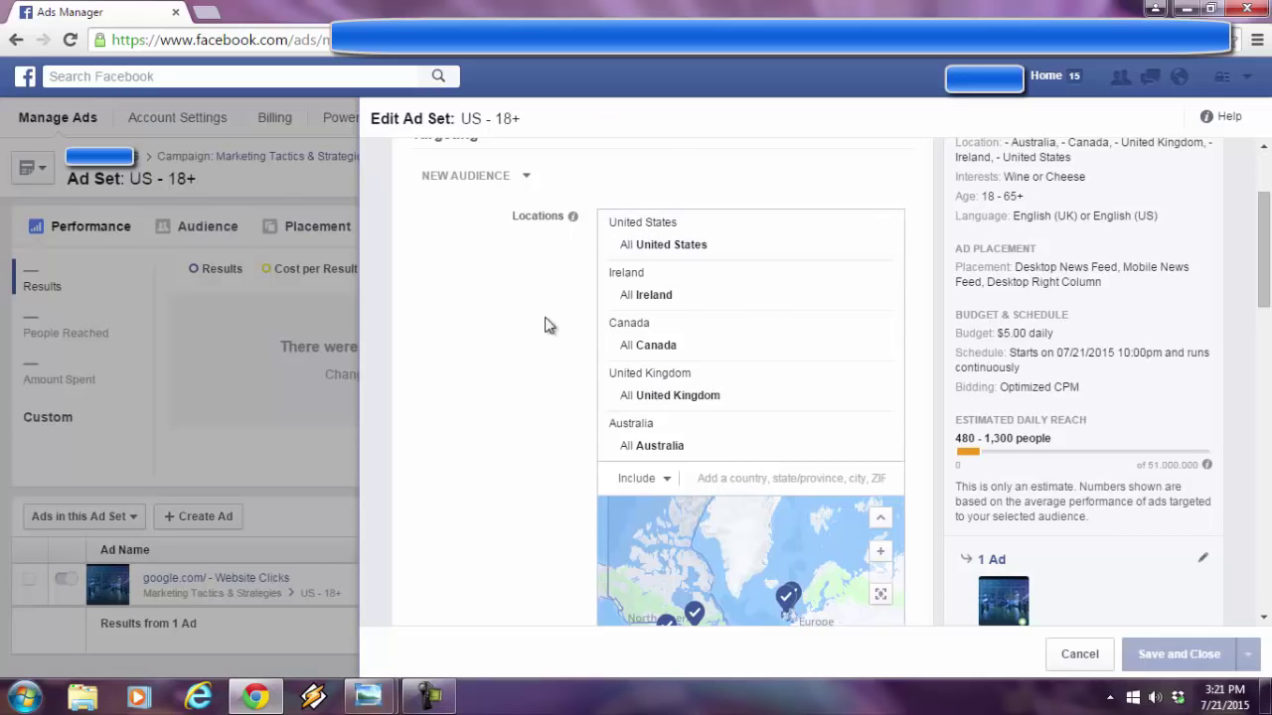
# - Examine the US - 18+ ad set's locations, age, languages, Wine and Cheese interests, and estimated daily reach
pyautogui.moveTo(1265, 248); pyautogui.dragTo(1265, 366)
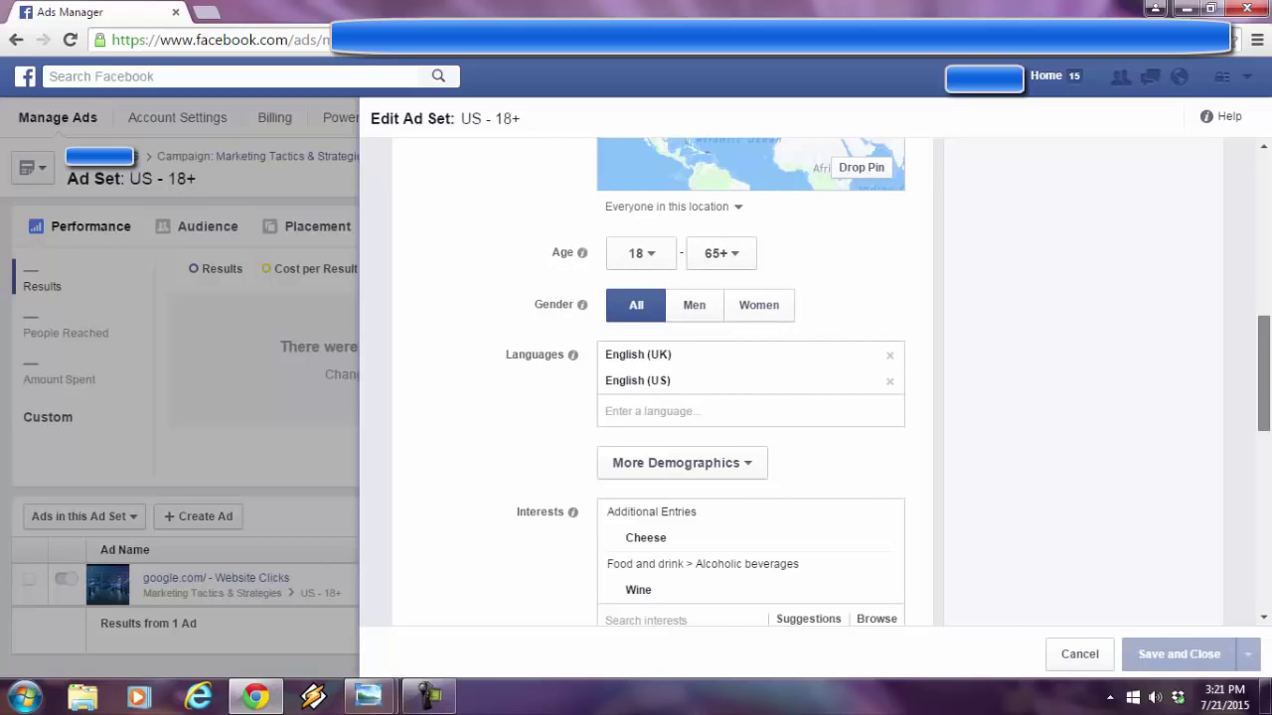
pyautogui.moveTo(1264, 372); pyautogui.dragTo(1264, 409)
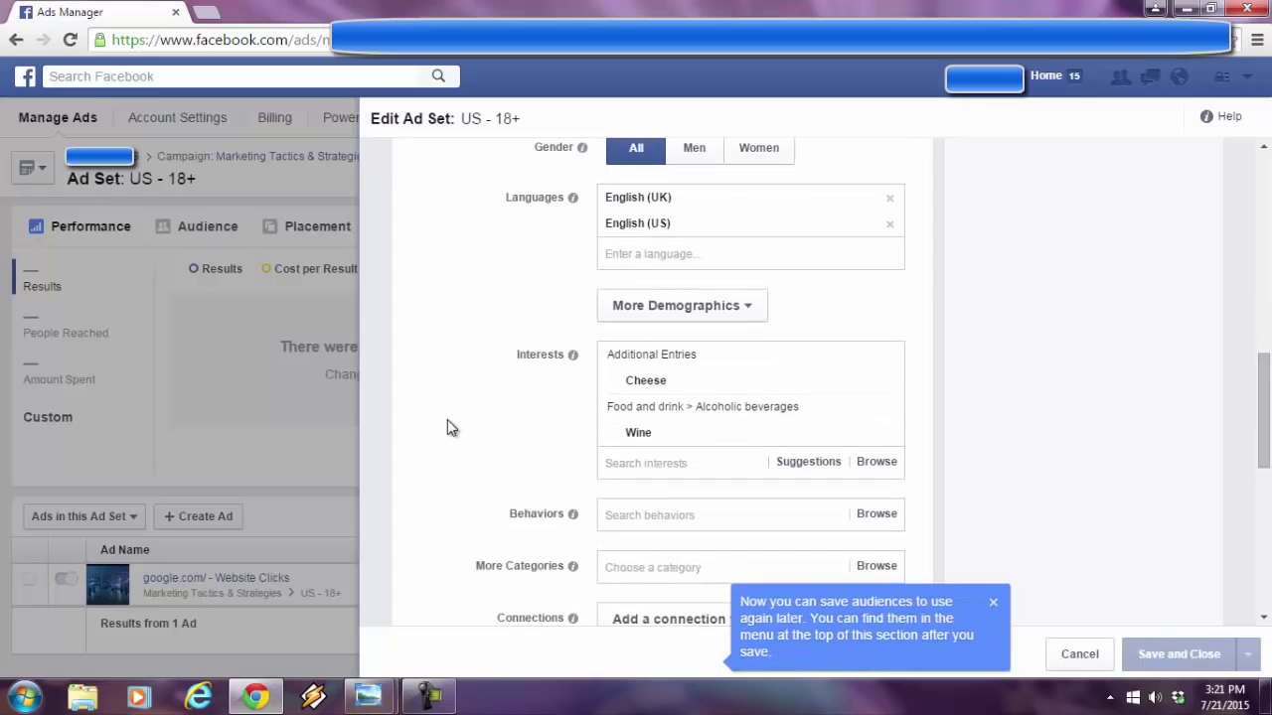
pyautogui.moveTo(657, 391)
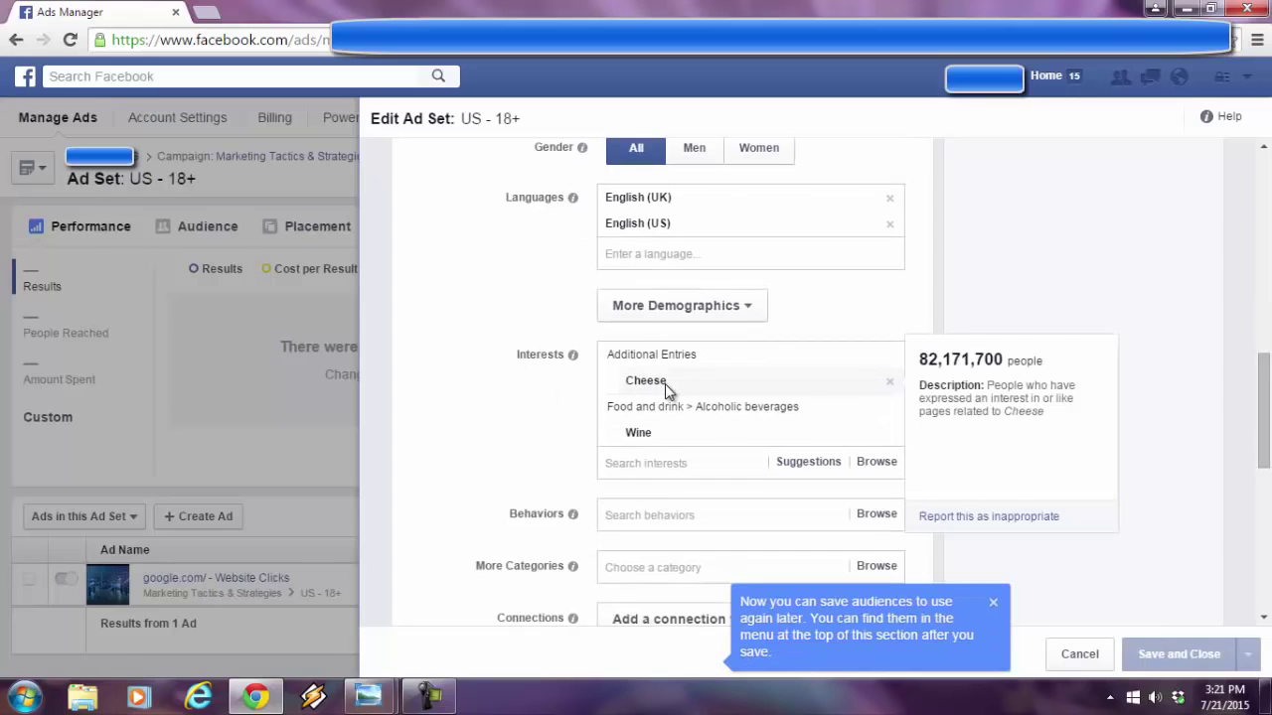
pyautogui.moveTo(664, 438)
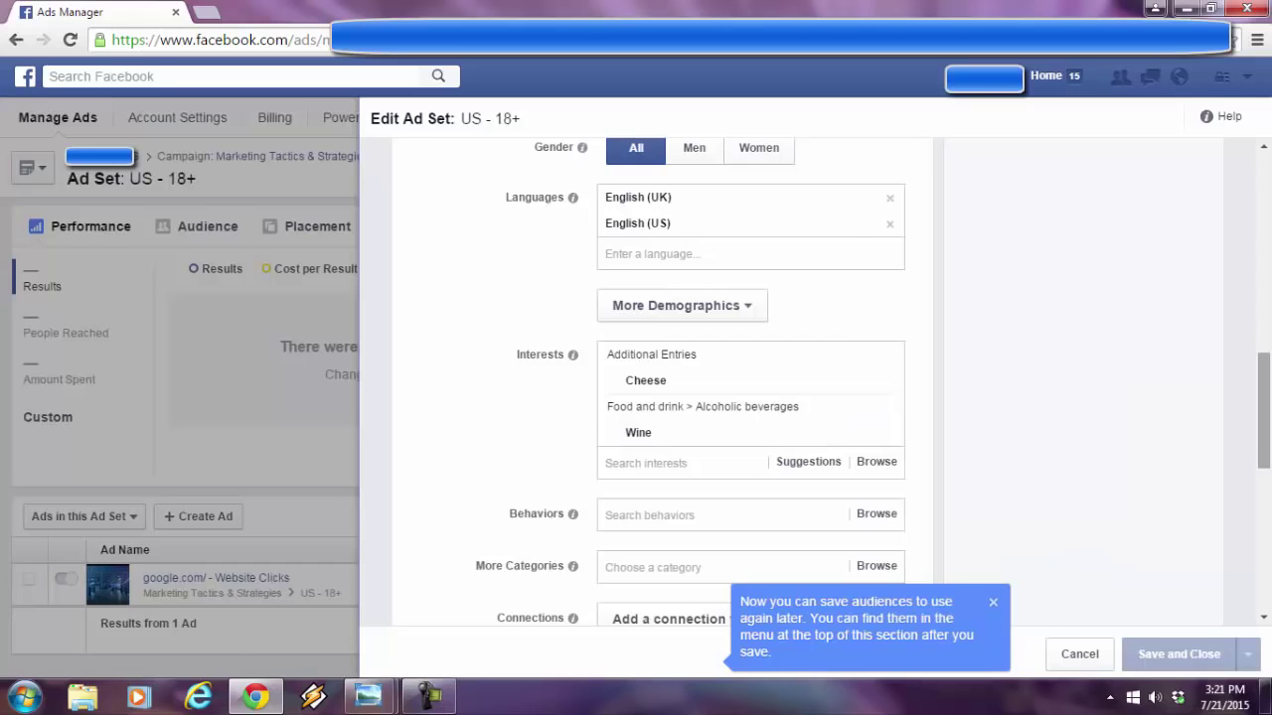
pyautogui.moveTo(1265, 450); pyautogui.dragTo(1265, 477)
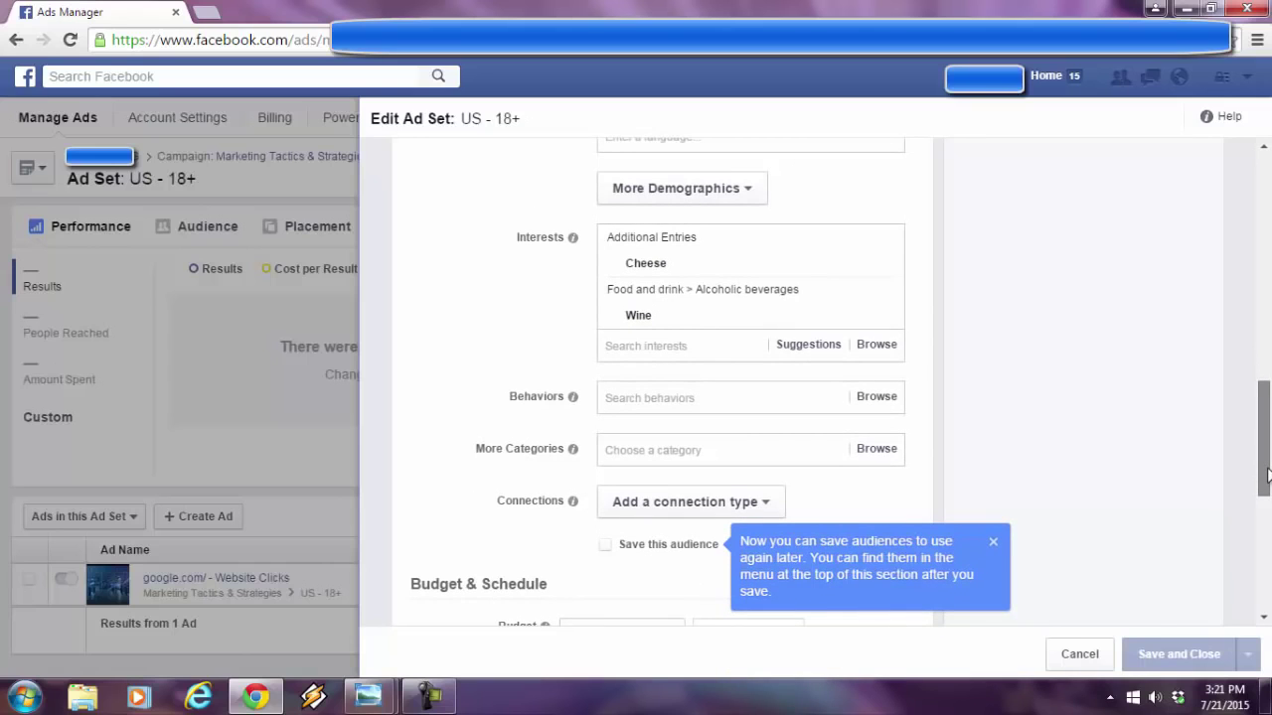
pyautogui.moveTo(1265, 477); pyautogui.dragTo(1265, 261)
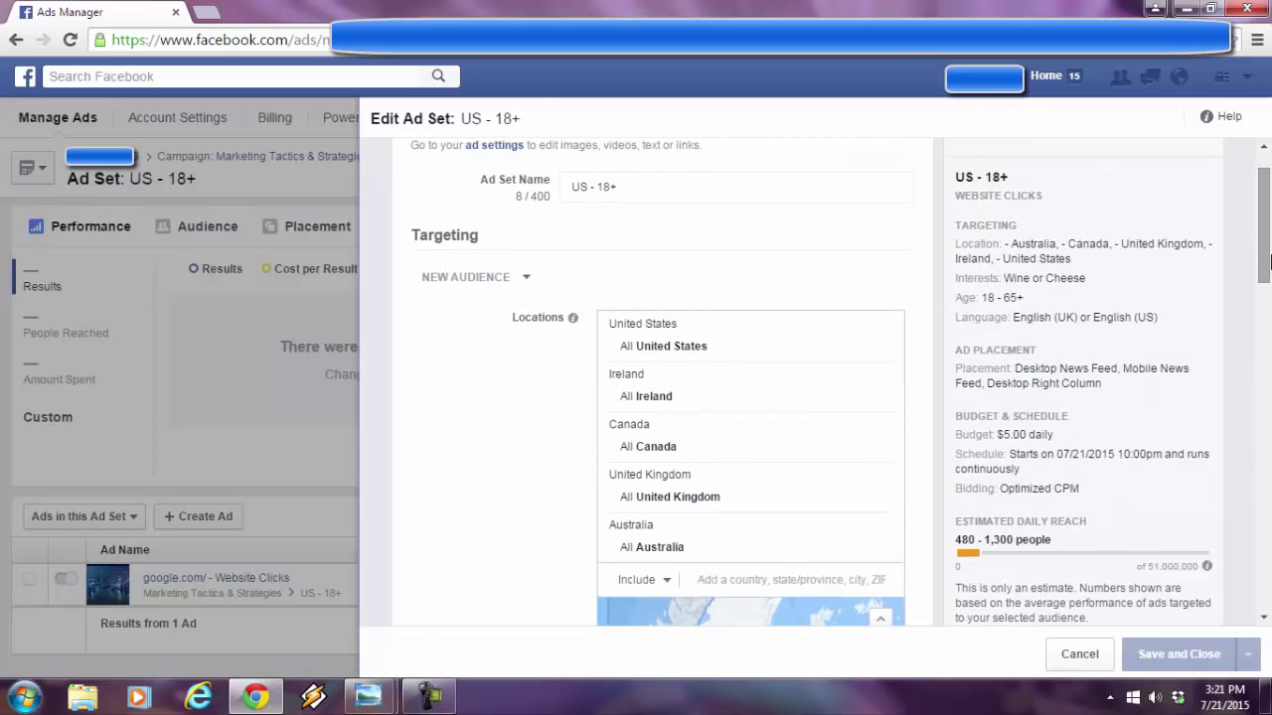
pyautogui.scroll(1, 1266, 260)
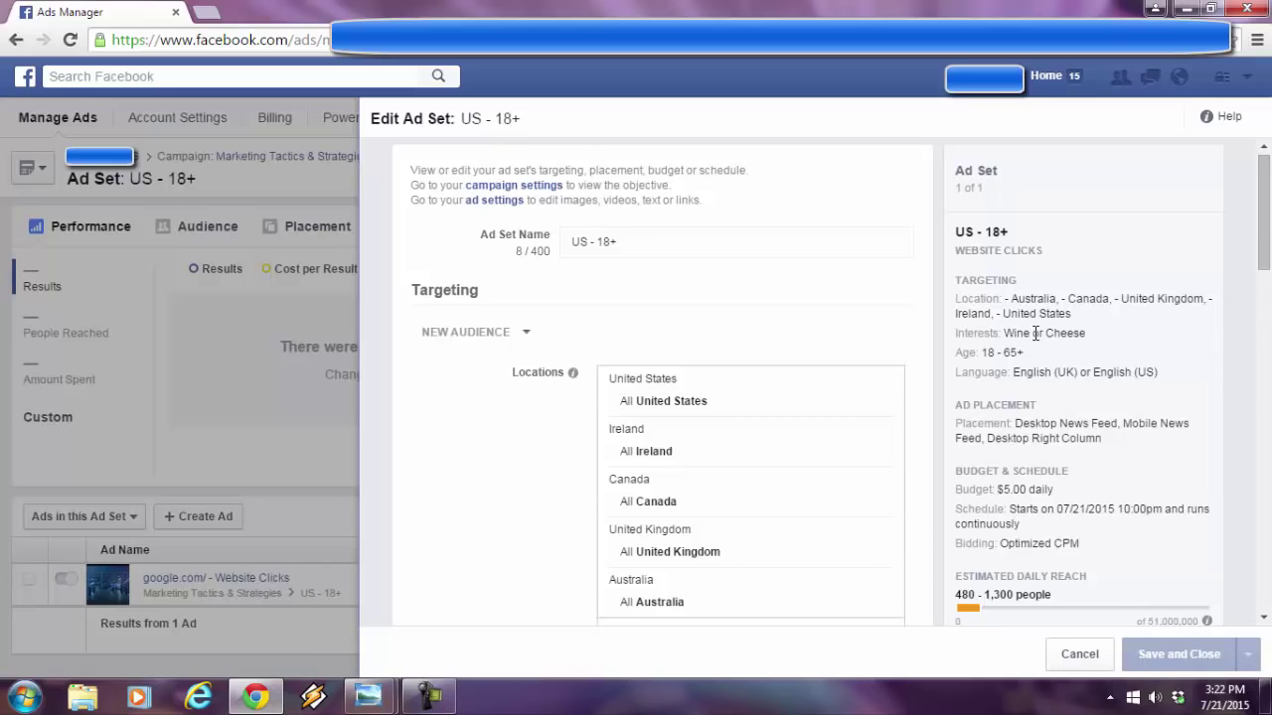
pyautogui.moveTo(1260, 254); pyautogui.dragTo(1264, 484)
pyautogui.scroll(7, 1268, 445)
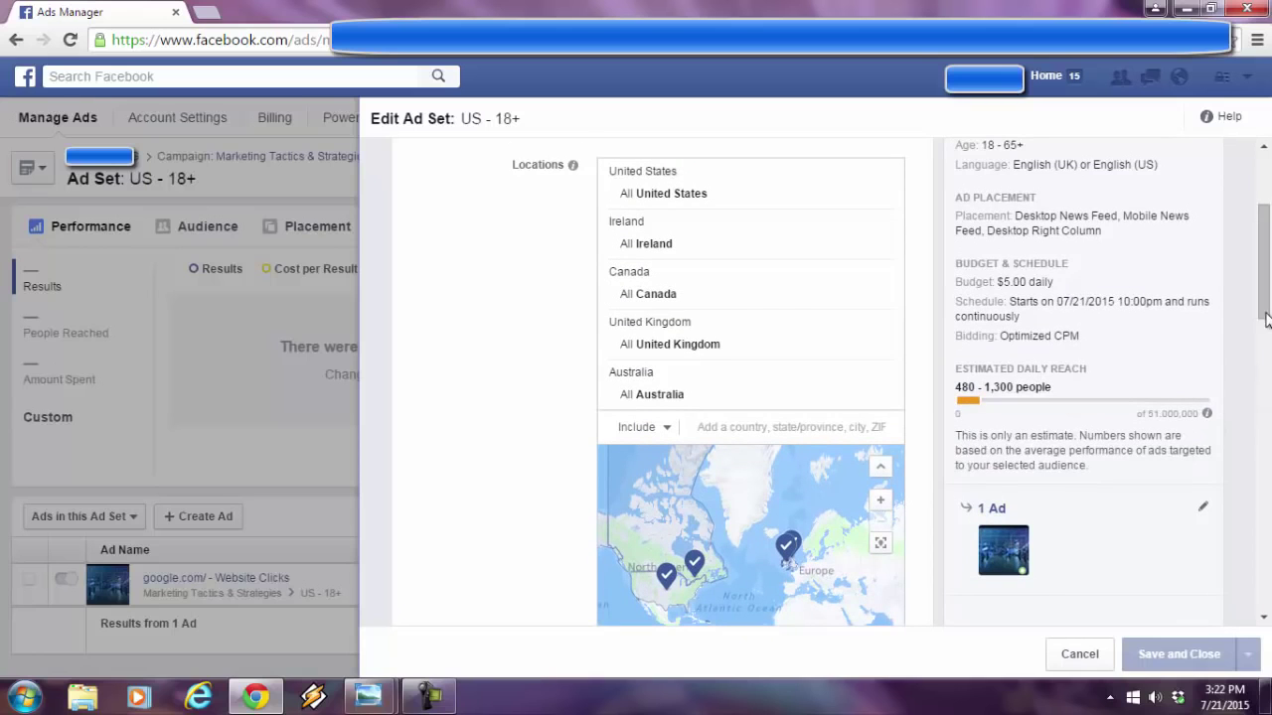
pyautogui.scroll(1, 1267, 291)
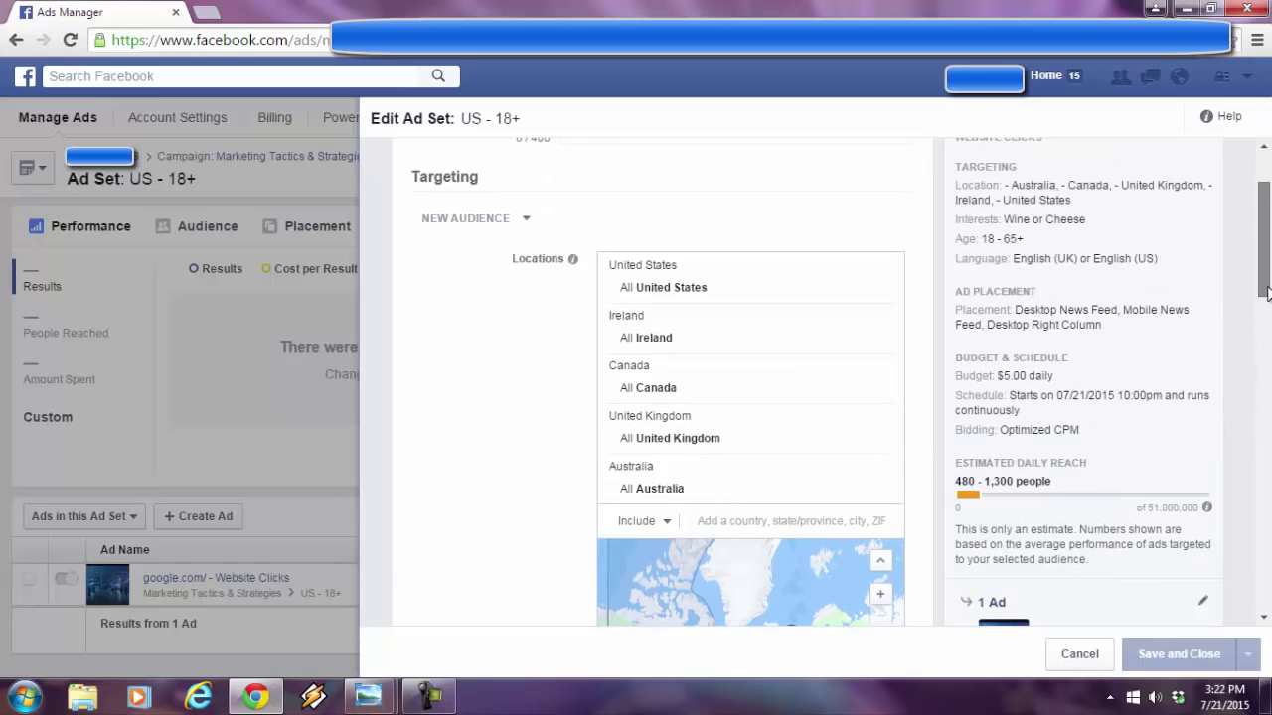
pyautogui.scroll(1, 1267, 291)
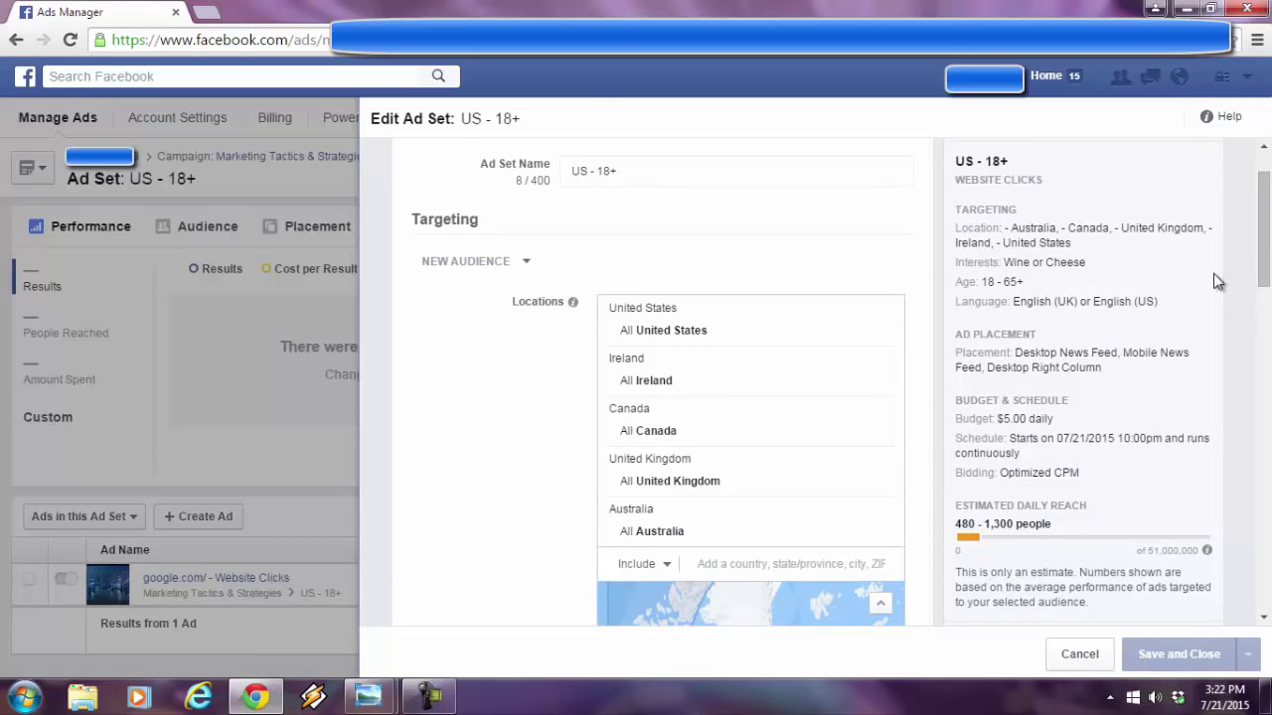
# - Minimise the browser, launch Social Interest Freak from the desktop and log in to Facebook with it
pyautogui.click(1184, 10)
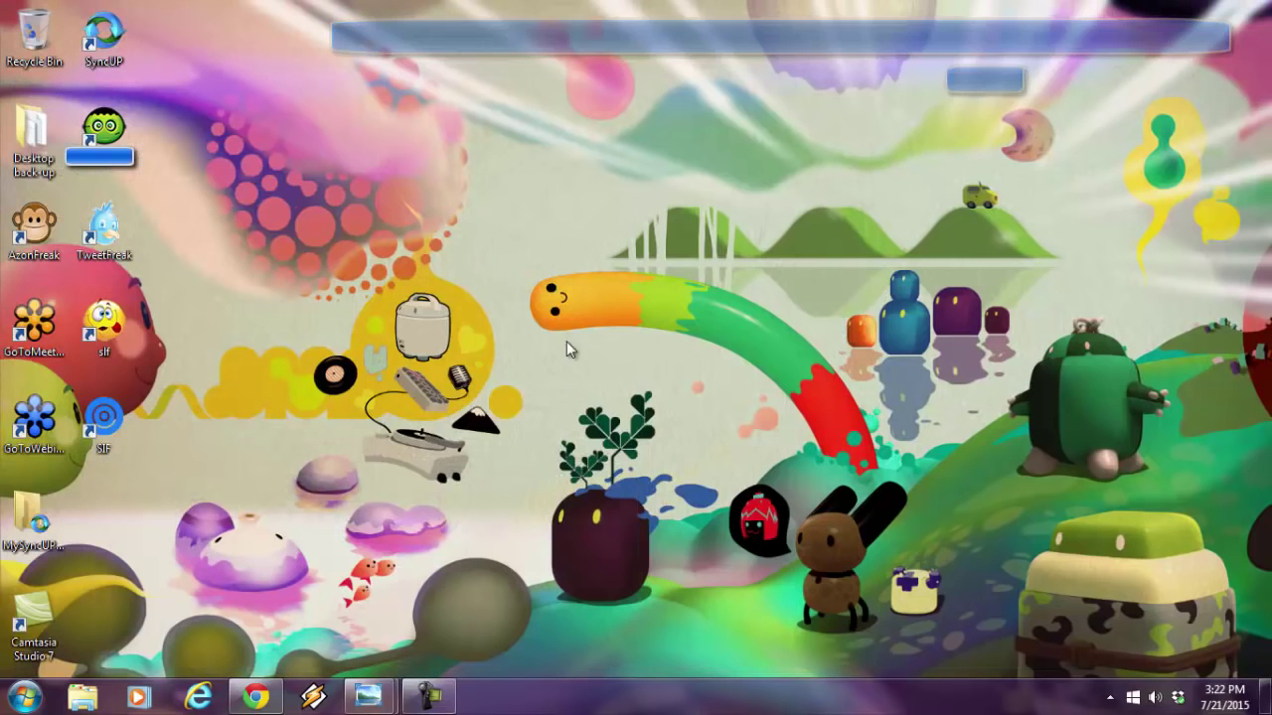
pyautogui.doubleClick(105, 423)
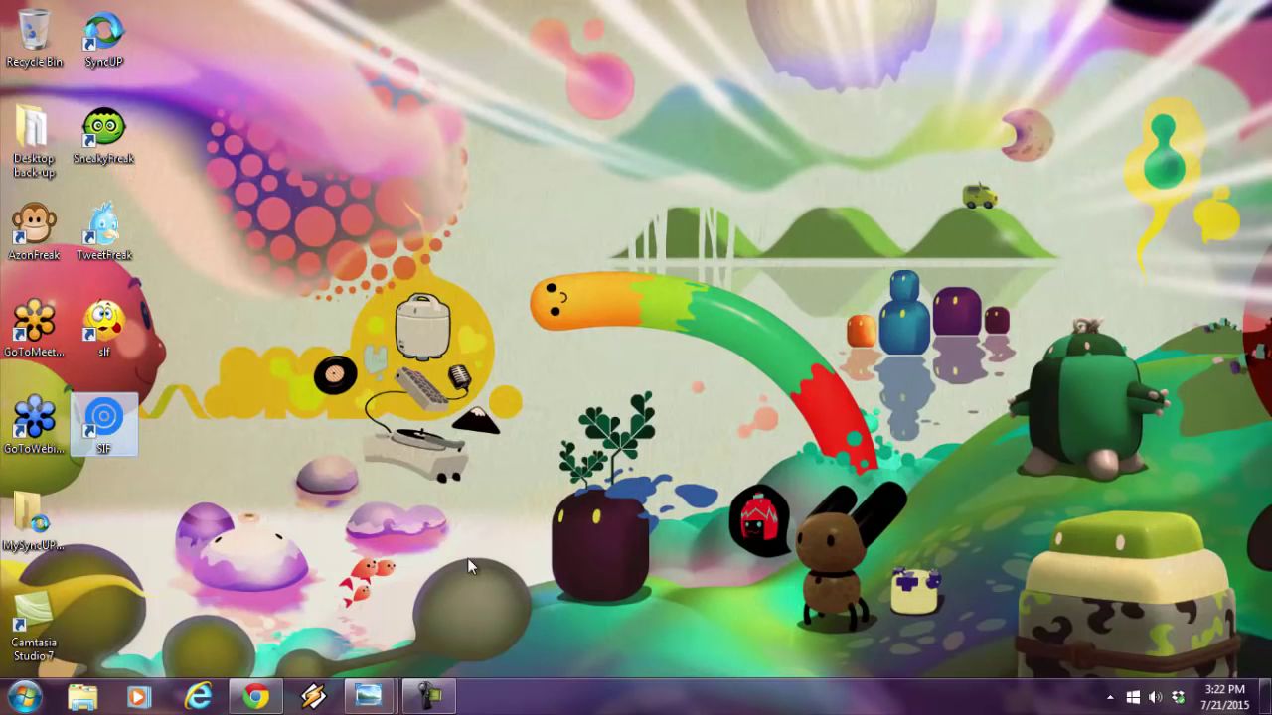
pyautogui.click(449, 453)
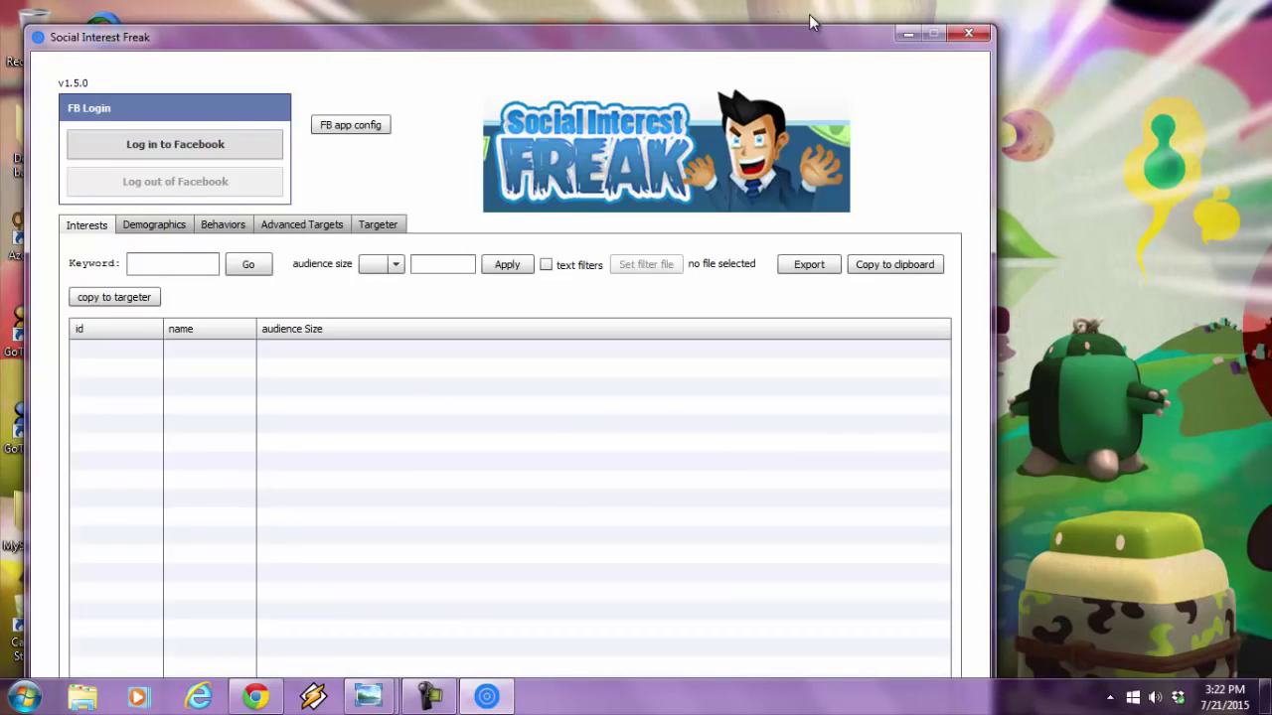
pyautogui.moveTo(807, 30); pyautogui.dragTo(1037, 46)
pyautogui.click(465, 147)
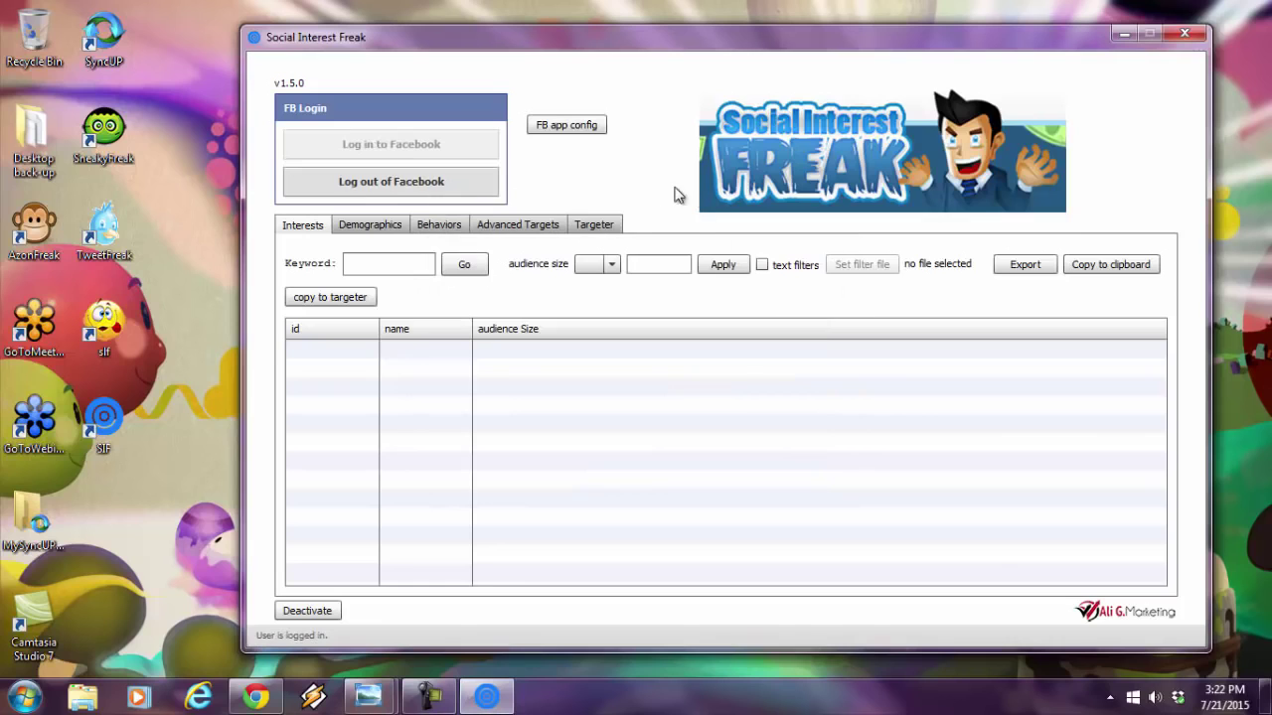
# - Enter the ad set ID in the Targeter and load that ad set's targeting
pyautogui.click(608, 227)
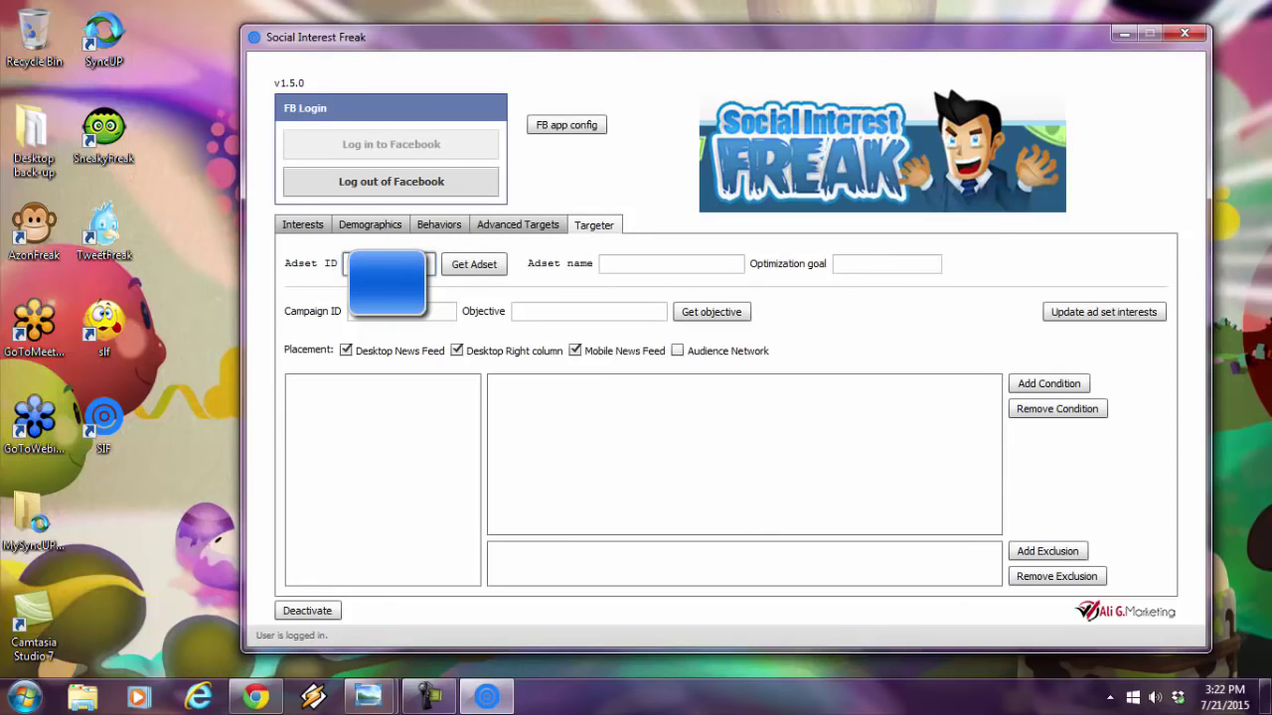
pyautogui.click(475, 268)
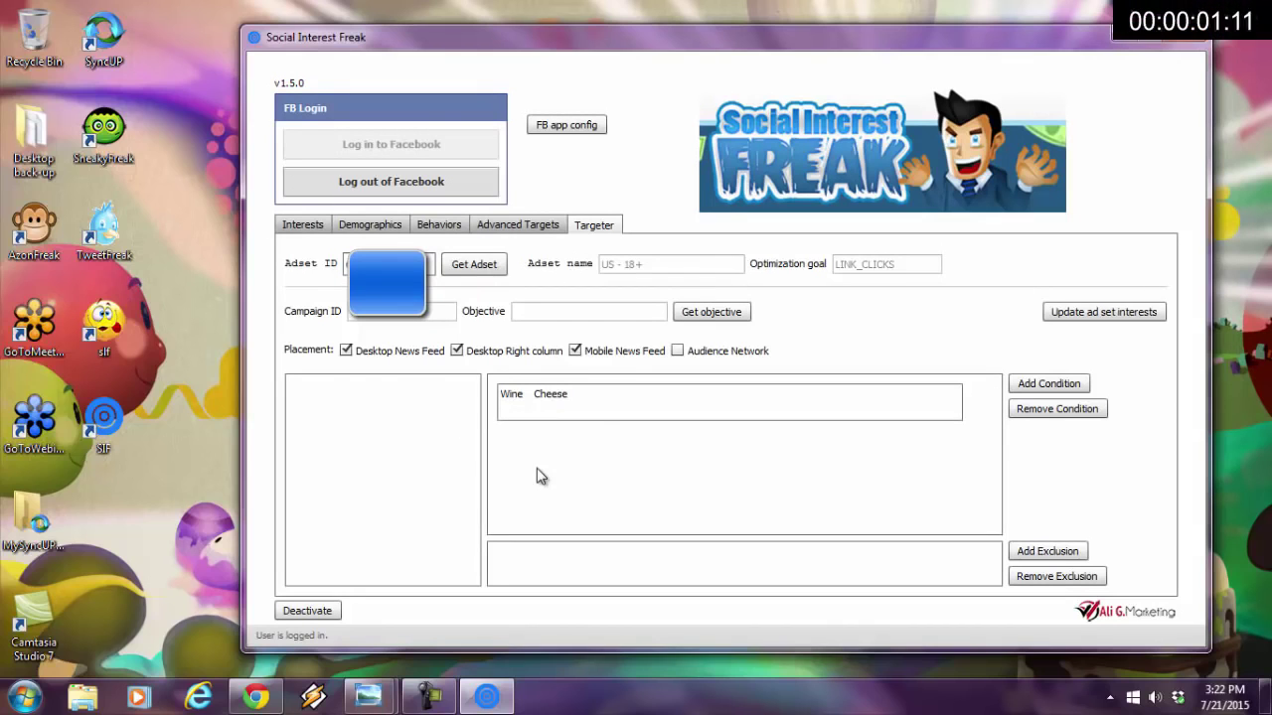
# - Add a second condition, move the Cheese interest into it from the Wine group, and update the ad set interests
pyautogui.click(1034, 388)
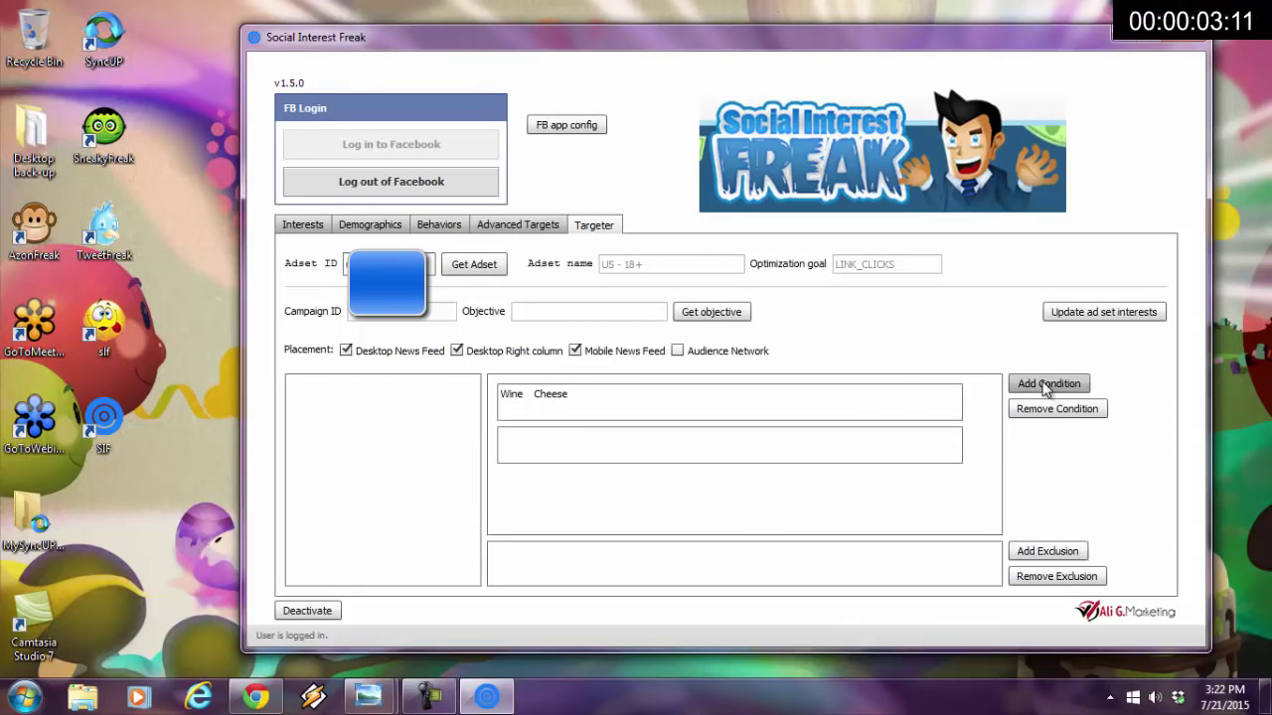
pyautogui.moveTo(554, 402); pyautogui.dragTo(536, 443)
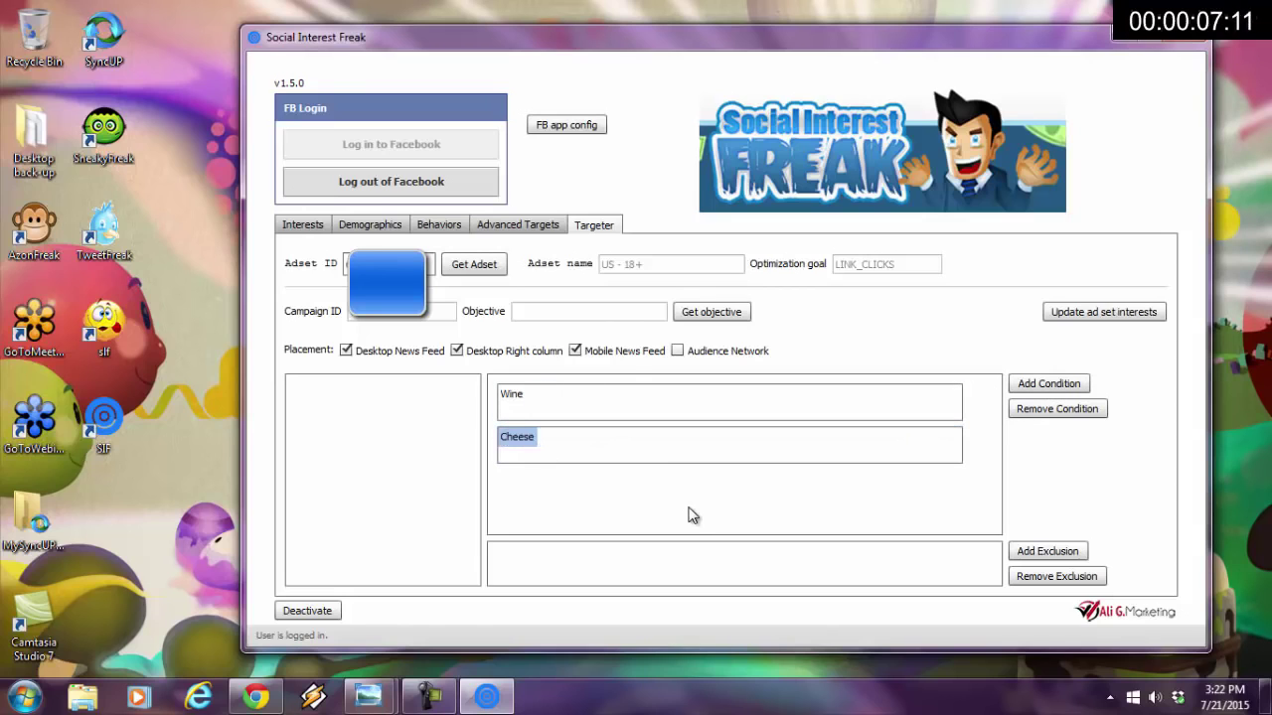
pyautogui.click(1103, 312)
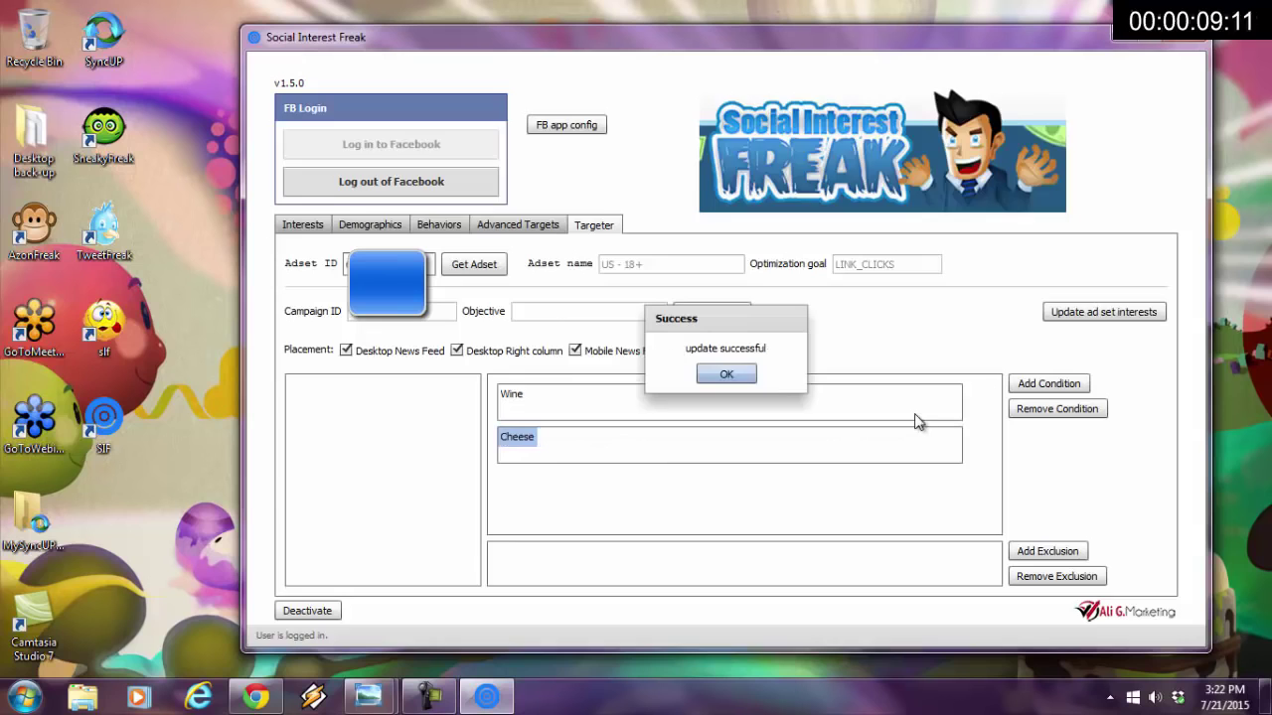
pyautogui.click(745, 375)
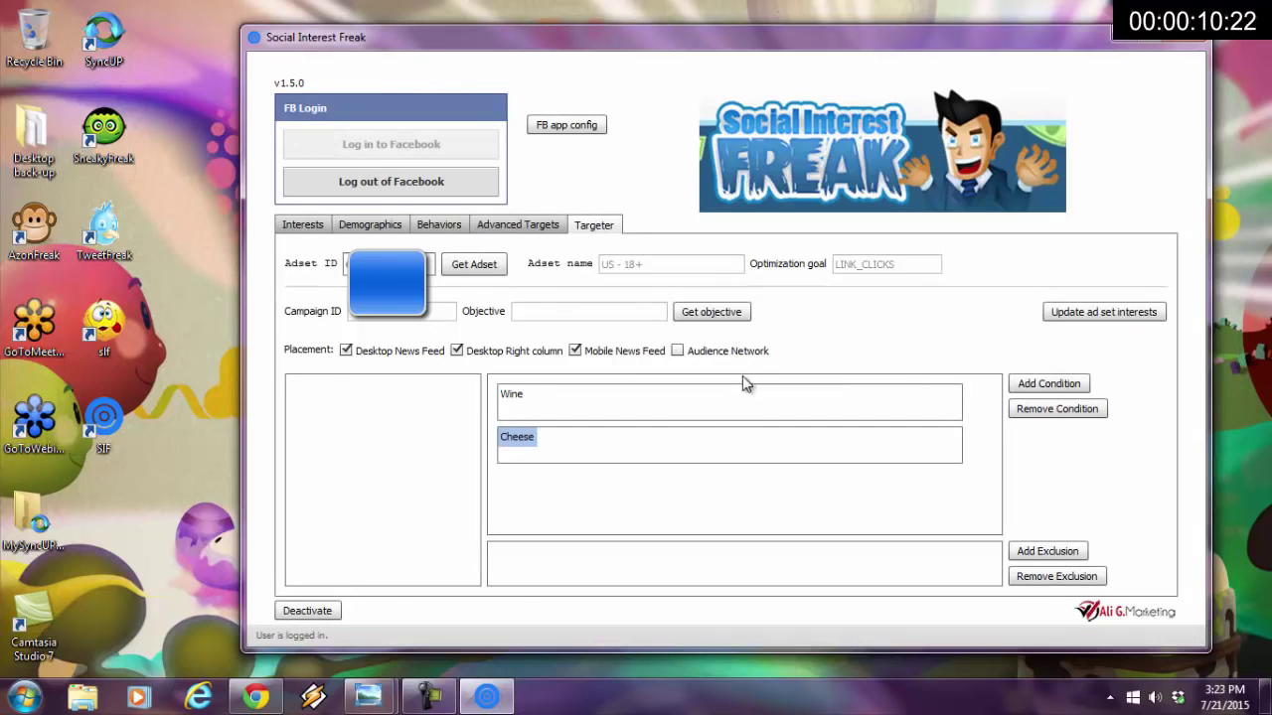
# - Switch to Facebook Ads Manager, reload the ad set and check its included interests and estimated daily reach
pyautogui.click(270, 694)
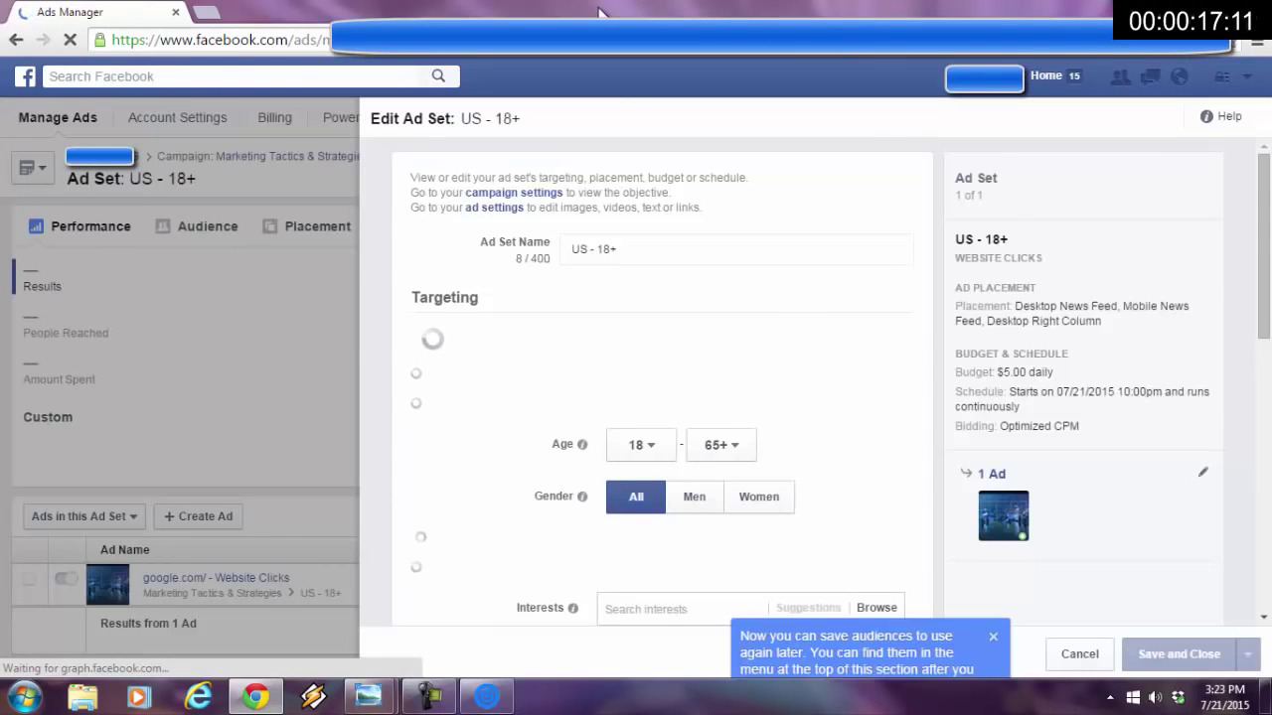
pyautogui.moveTo(1269, 238); pyautogui.dragTo(1269, 353)
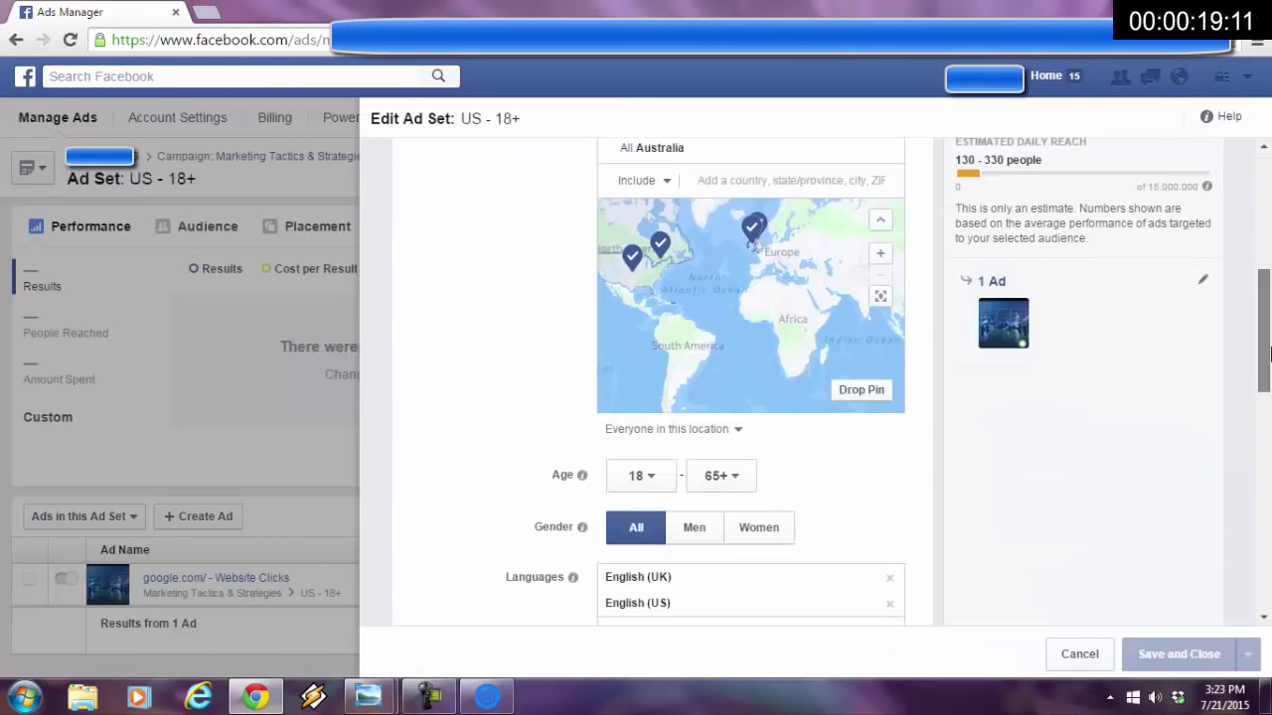
pyautogui.scroll(3, 1267, 417)
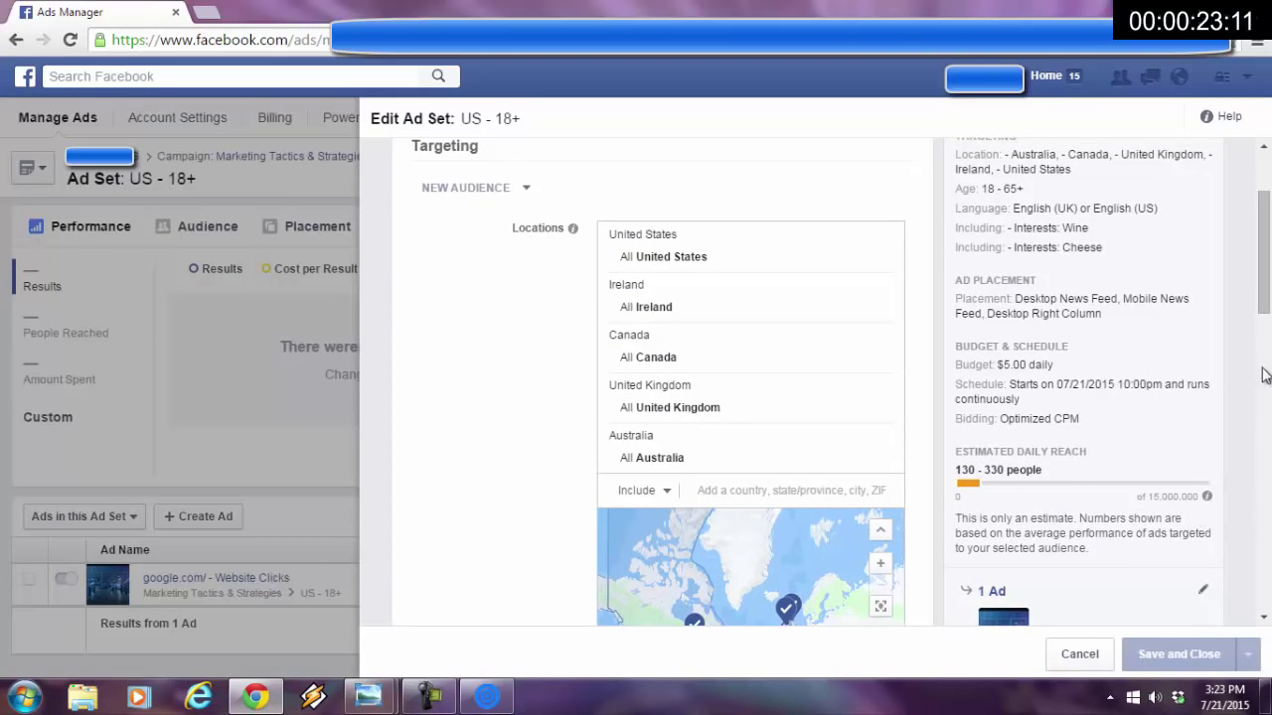
pyautogui.scroll(2, 1264, 383)
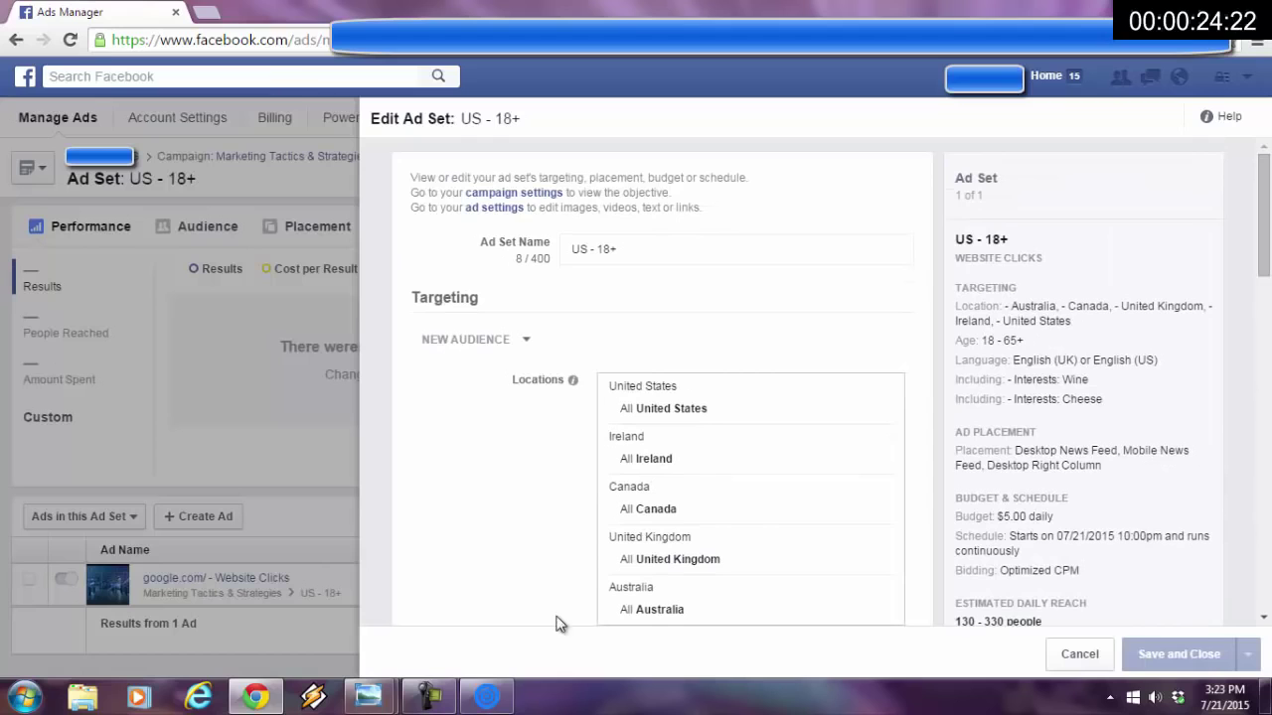
# - Back in Social Interest Freak, add a third condition and copy the interest results for the keyword wine to the targeter
pyautogui.click(486, 695)
pyautogui.click(1024, 379)
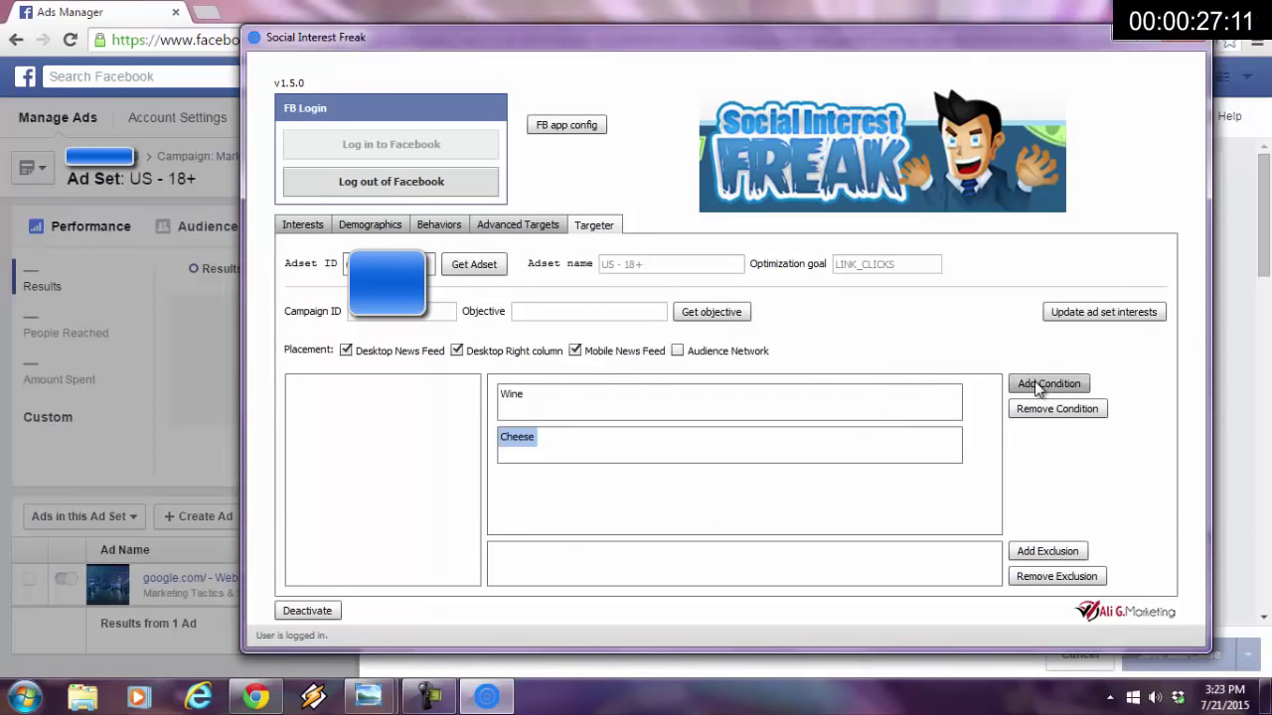
pyautogui.click(303, 227)
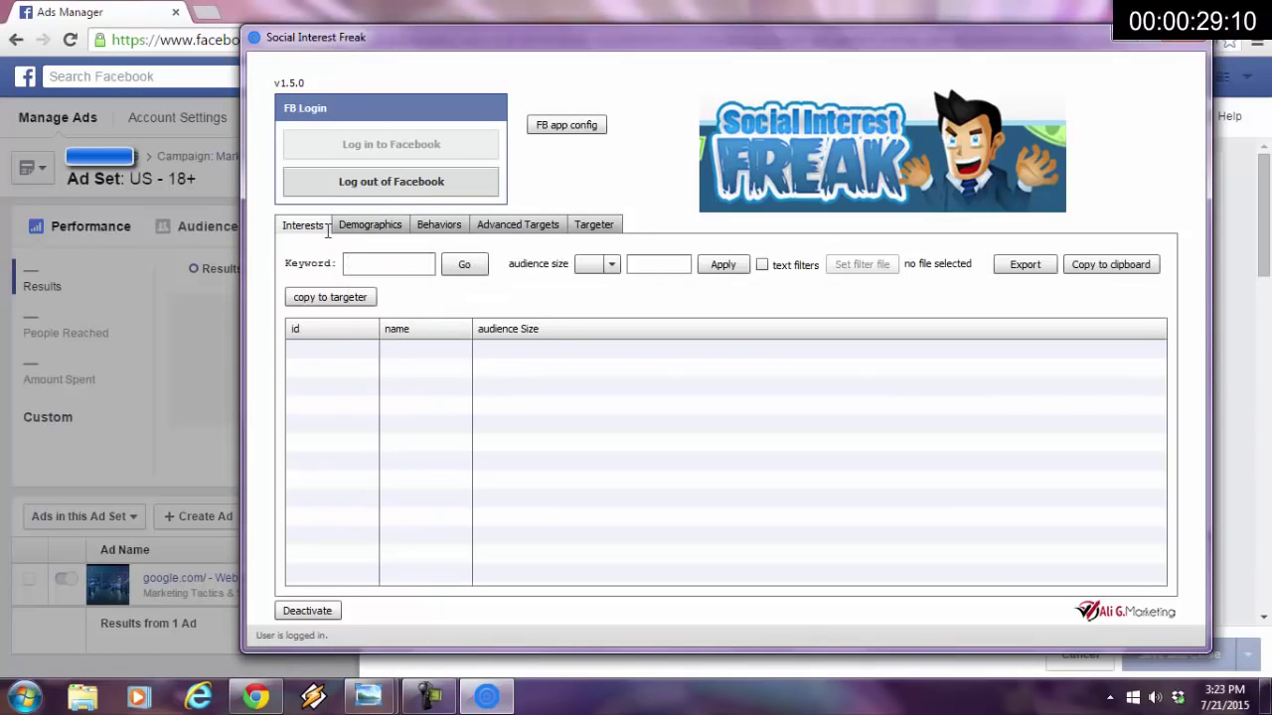
pyautogui.click(391, 266)
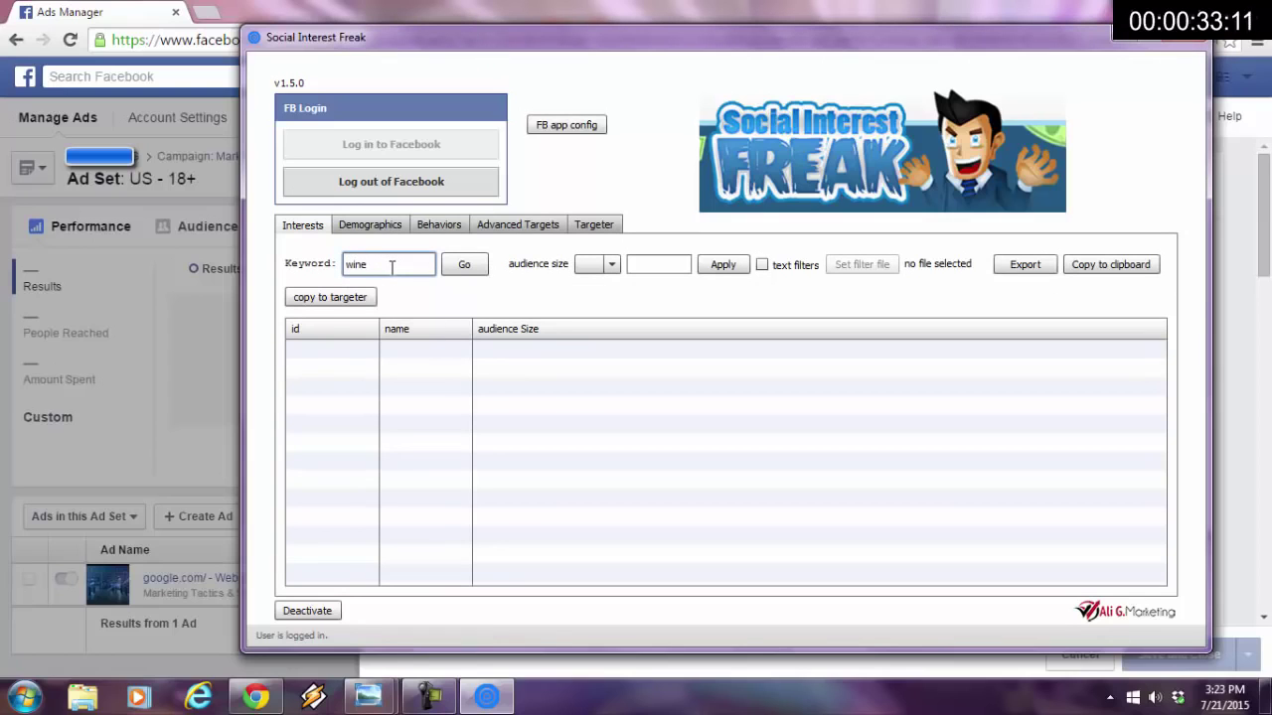
pyautogui.click(459, 273)
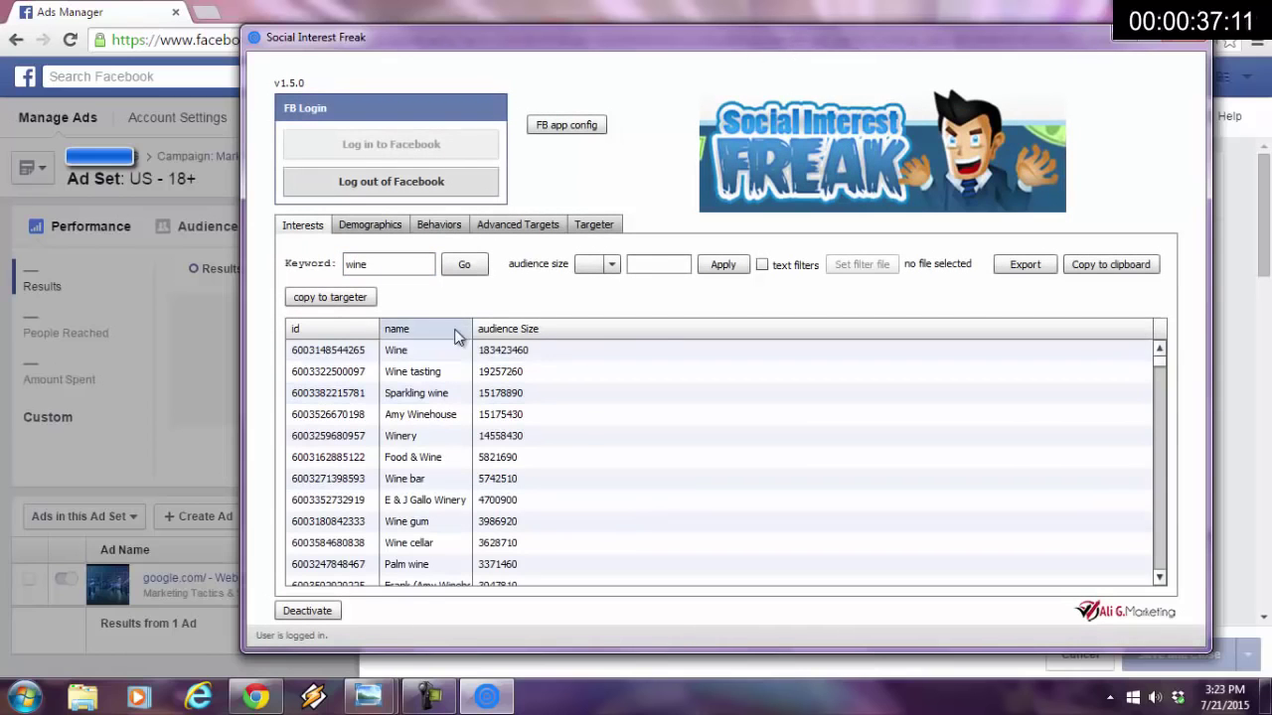
# - Put Wine tasting, Winery, Wine bar, Food & Wine and Wine cellar into the third condition and update the ad set interests
pyautogui.click(596, 225)
pyautogui.moveTo(343, 403); pyautogui.dragTo(601, 499)
pyautogui.moveTo(328, 445); pyautogui.dragTo(636, 485)
pyautogui.moveTo(306, 464); pyautogui.dragTo(672, 491)
pyautogui.moveTo(368, 443); pyautogui.dragTo(744, 484)
pyautogui.moveTo(318, 481); pyautogui.dragTo(809, 509)
pyautogui.click(1103, 313)
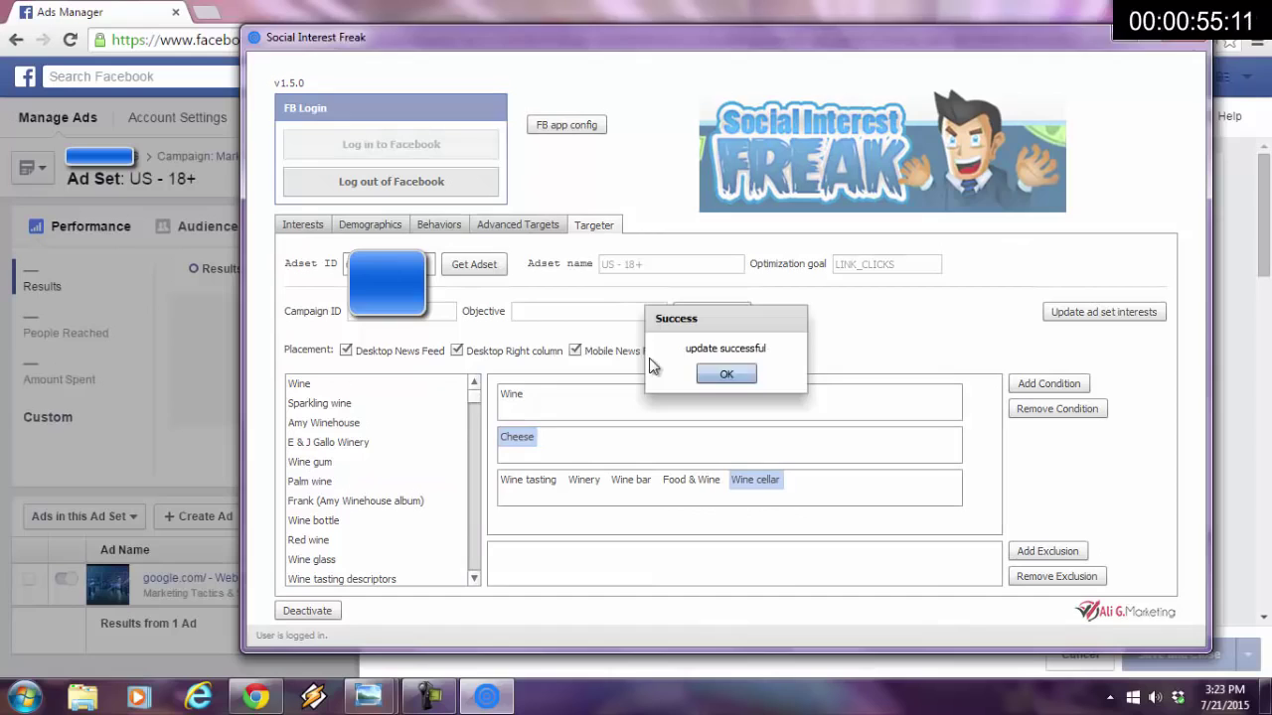
pyautogui.click(726, 374)
# - Return to Facebook Ads Manager, reload the ad set and review its three interest conditions and estimated daily reach
pyautogui.click(487, 696)
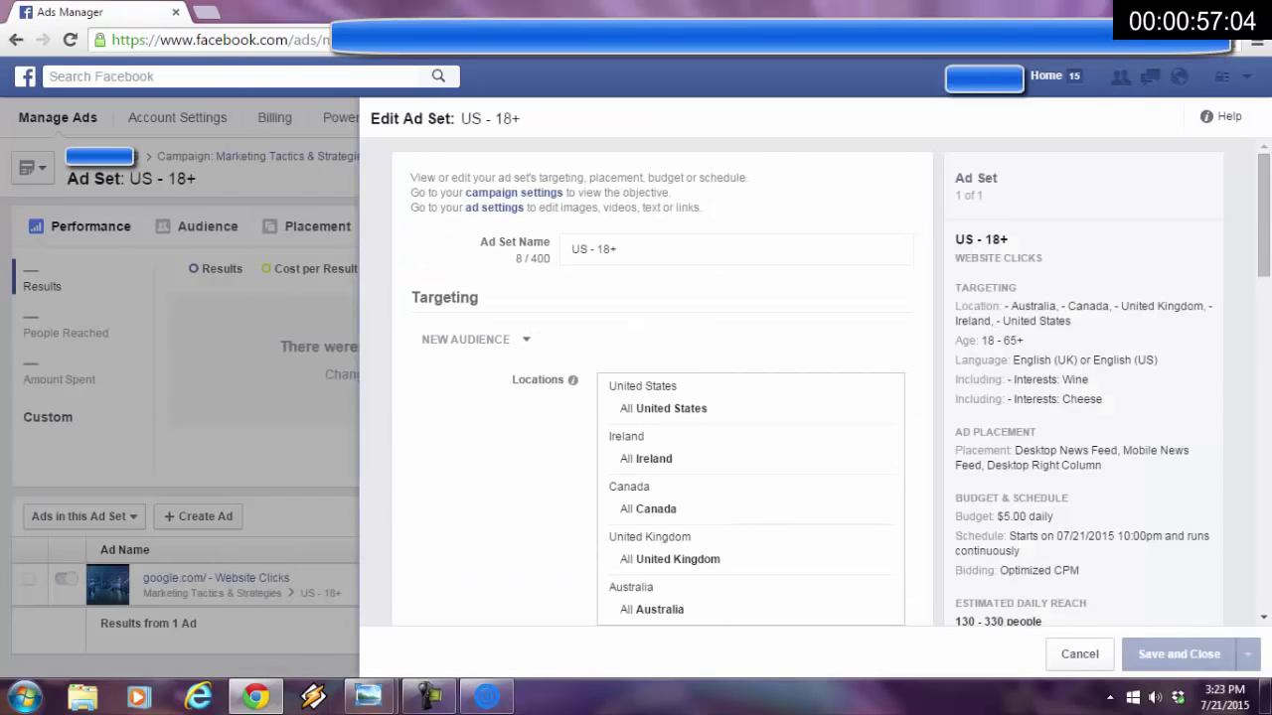
pyautogui.click(69, 40)
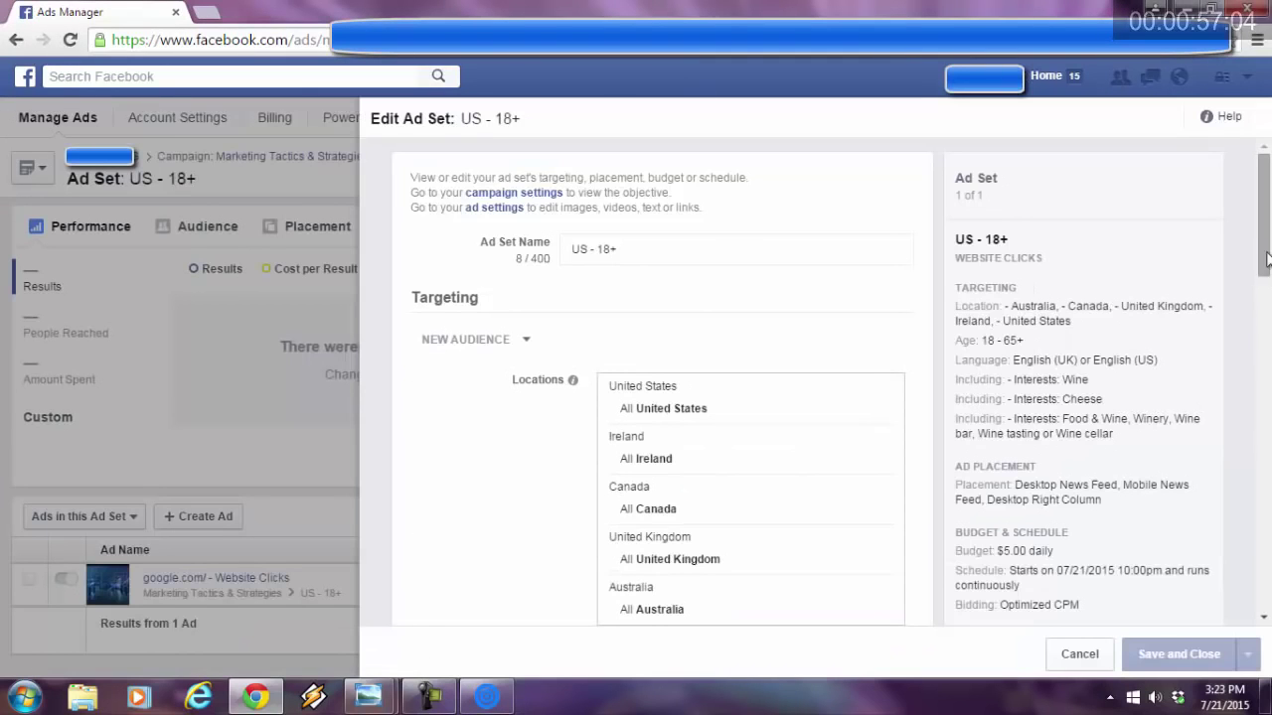
pyautogui.moveTo(1267, 233); pyautogui.dragTo(1267, 281)
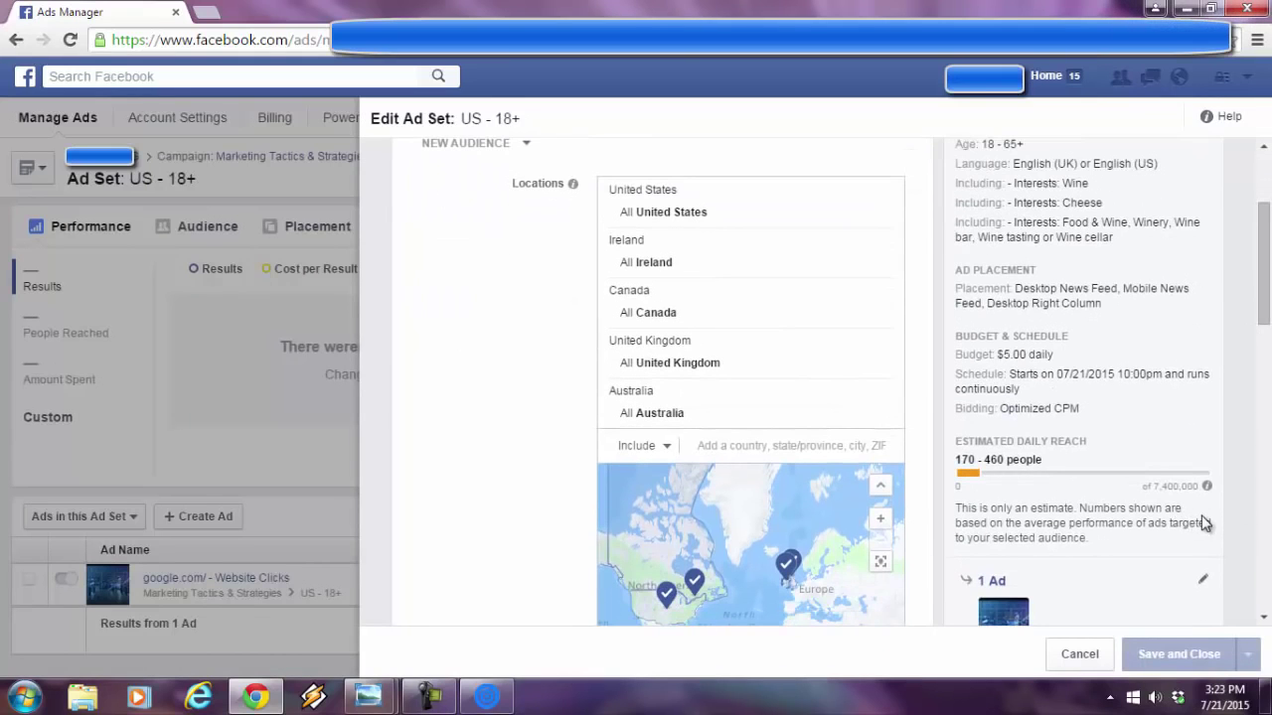
pyautogui.moveTo(1267, 309); pyautogui.dragTo(1267, 283)
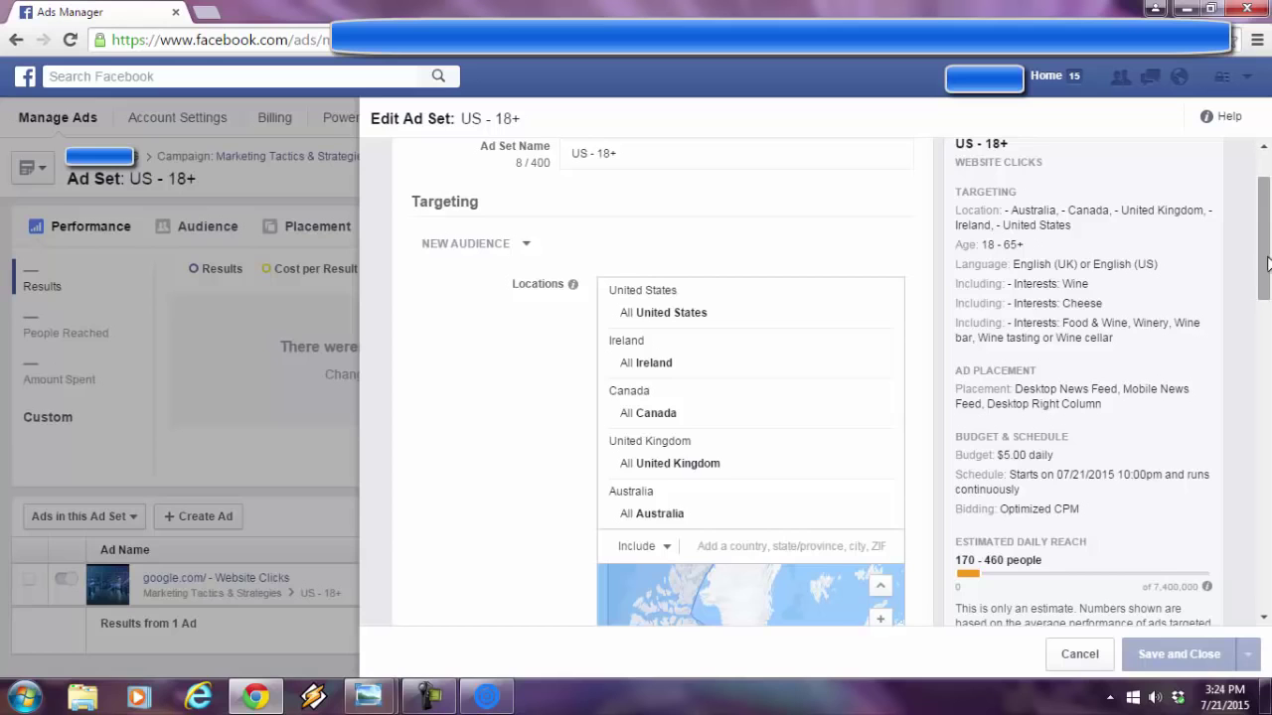
pyautogui.scroll(-1, 1264, 249)
pyautogui.scroll(-1, 1269, 314)
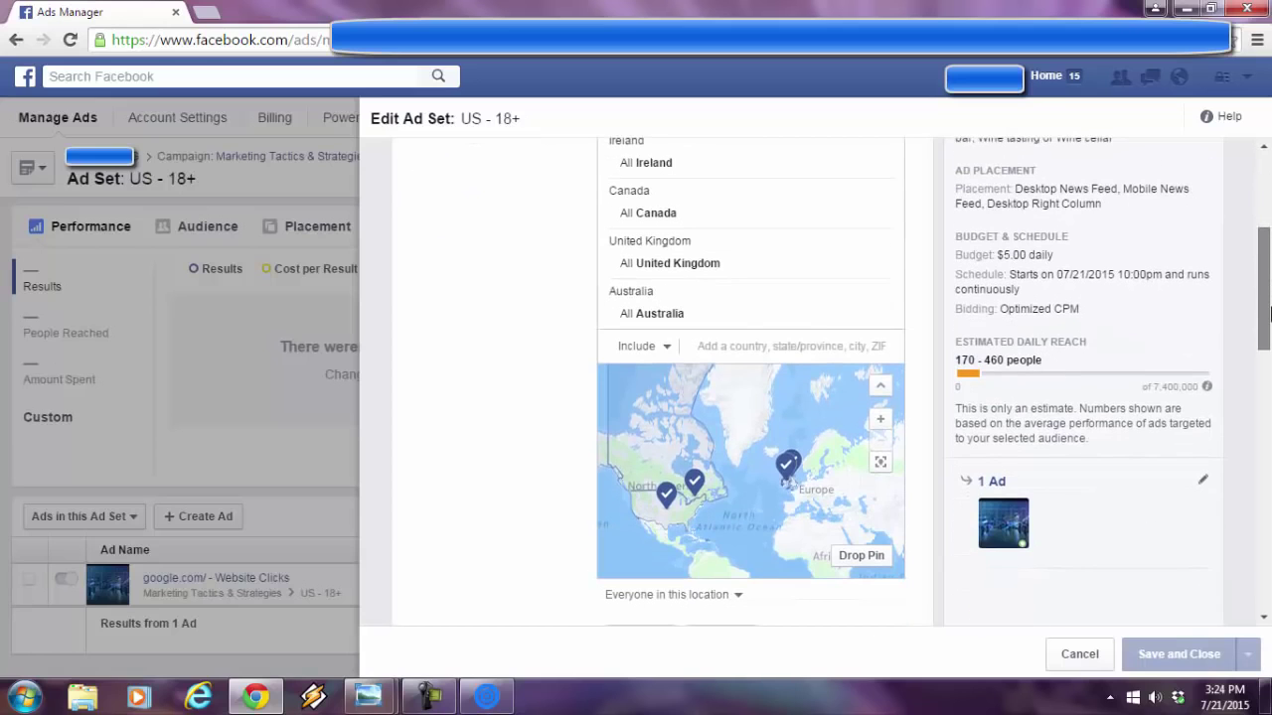
pyautogui.moveTo(1269, 314); pyautogui.dragTo(1266, 226)
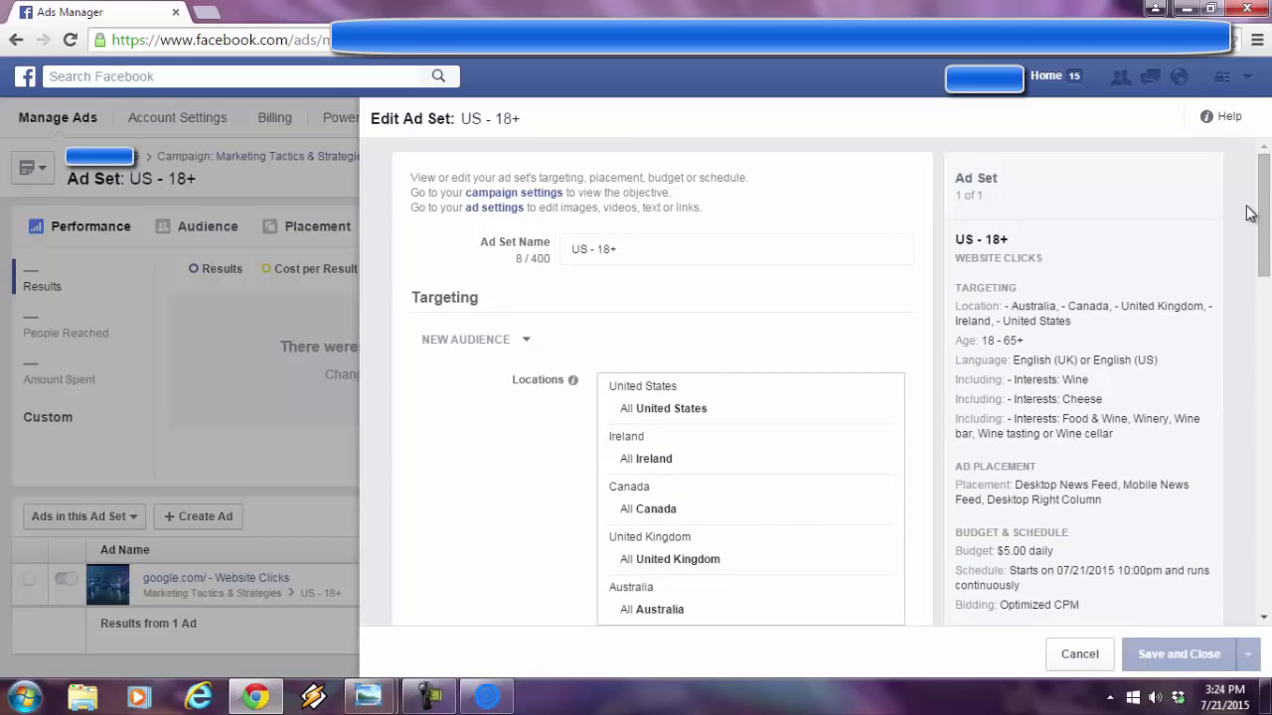
# - Review the US - 18+ ad set's targeting summary, placement, budget and estimated daily reach again
pyautogui.moveTo(1266, 214); pyautogui.dragTo(1266, 252)
pyautogui.scroll(-2, 1267, 251)
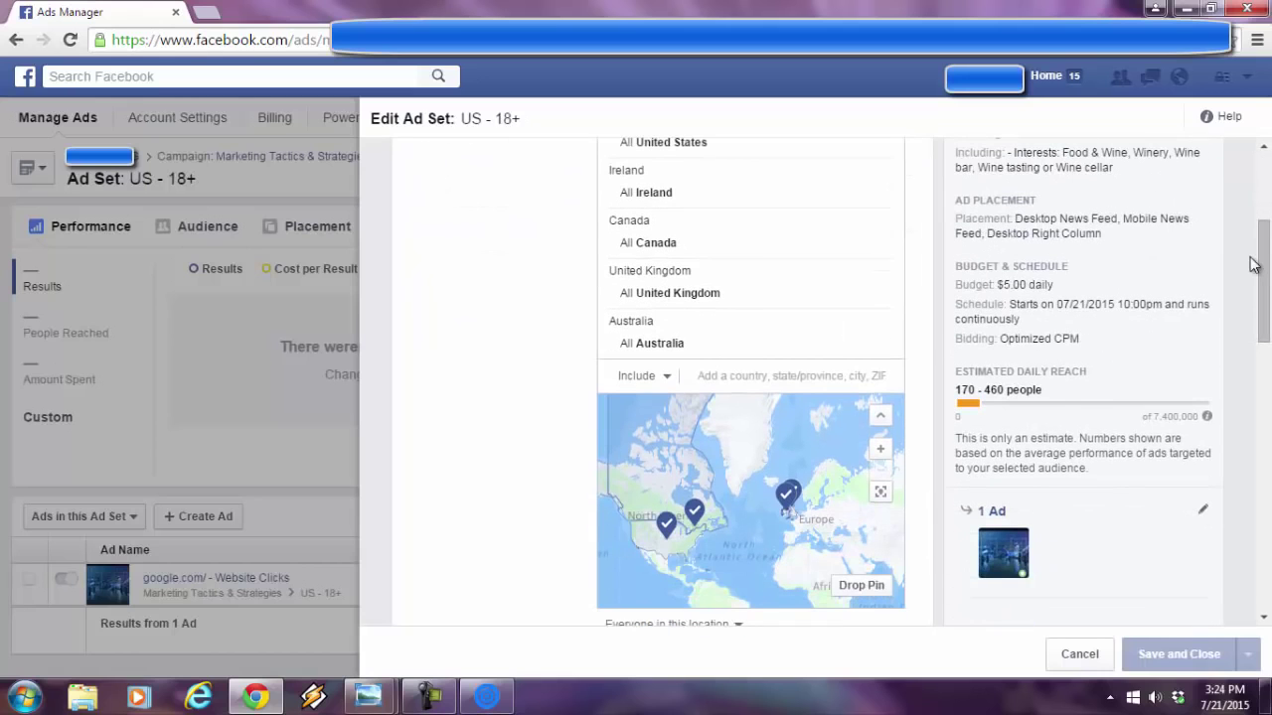
pyautogui.moveTo(1262, 283); pyautogui.dragTo(1265, 224)
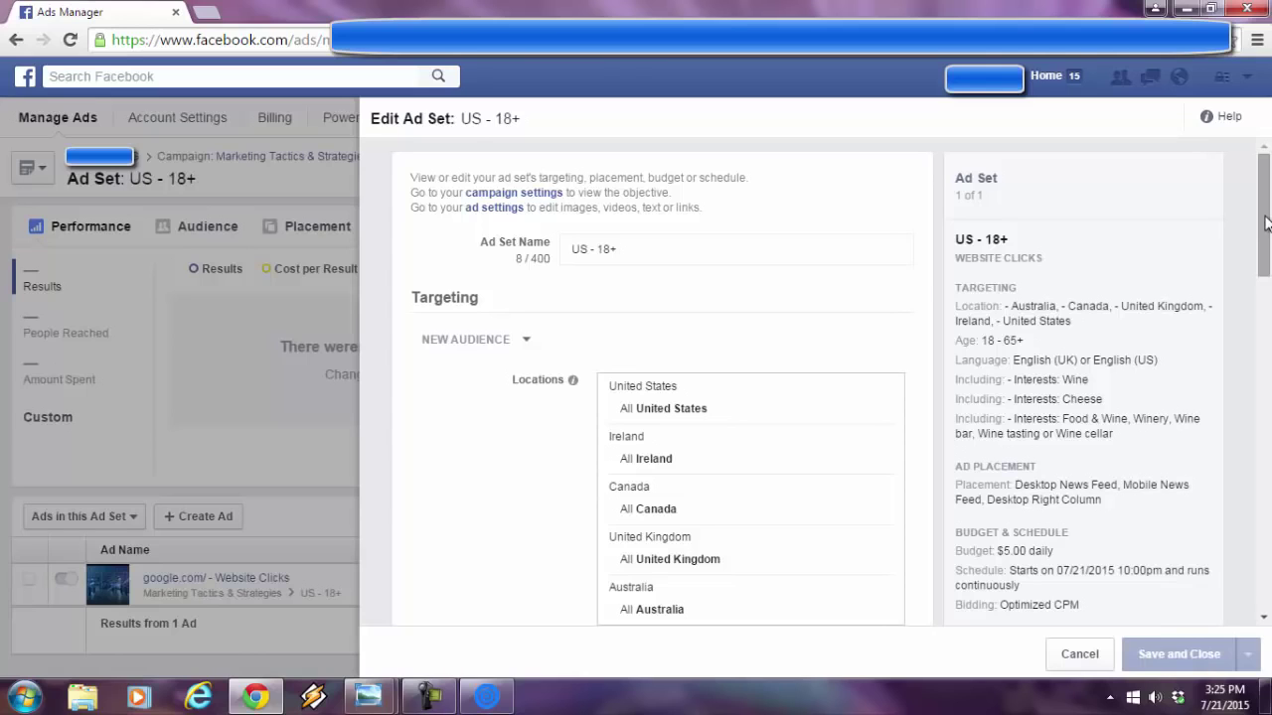
pyautogui.moveTo(1265, 222); pyautogui.dragTo(1265, 264)
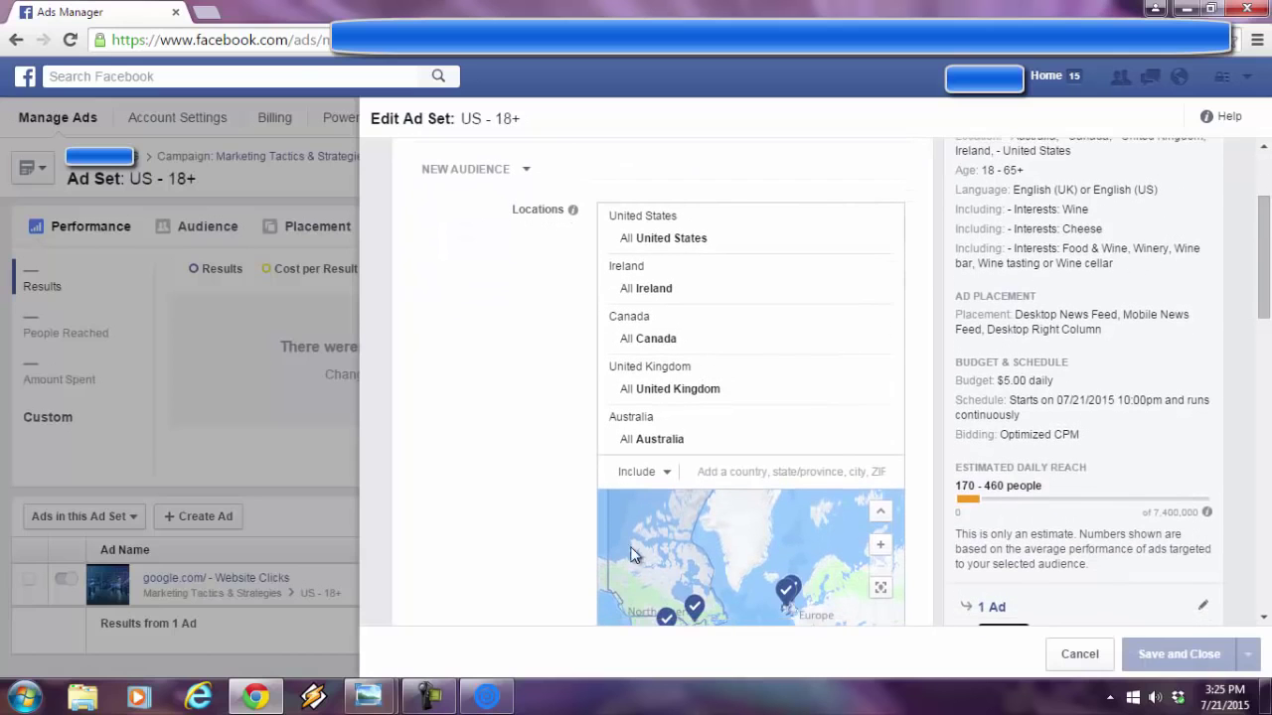
# - Switch to Social Interest Freak and look through the School, Education and Employer options of the demographics search
pyautogui.click(486, 696)
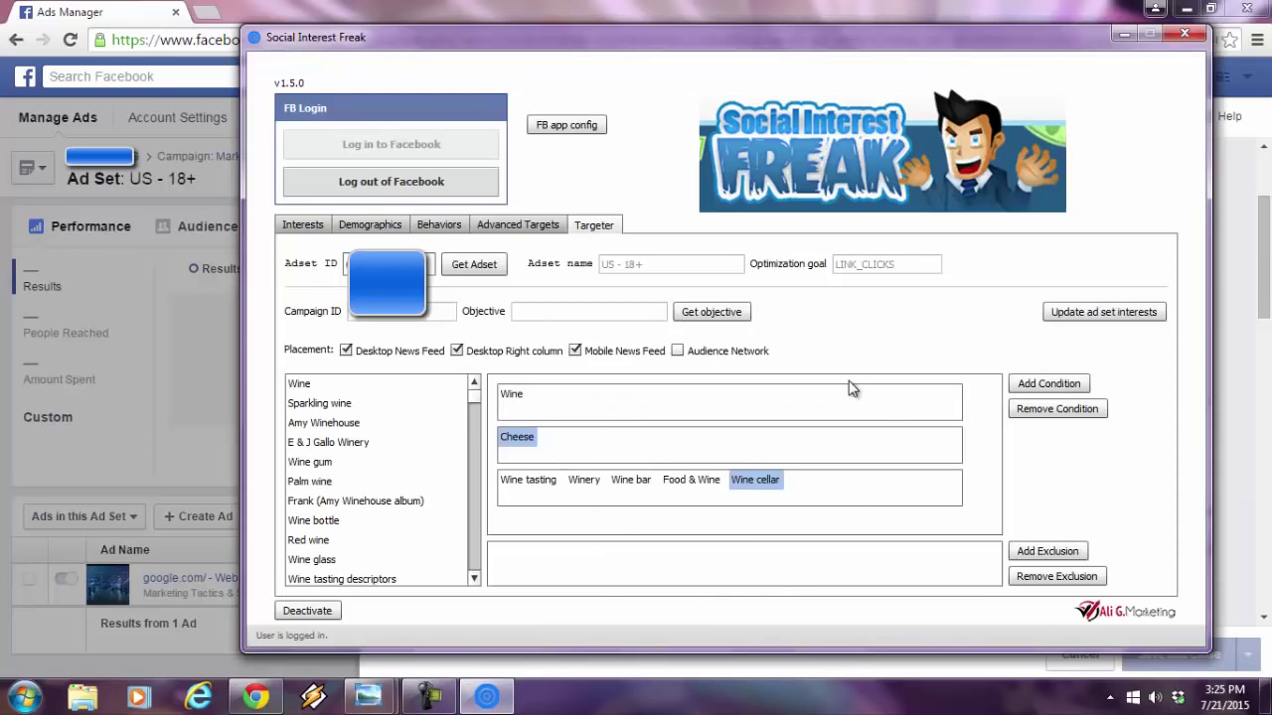
pyautogui.click(365, 229)
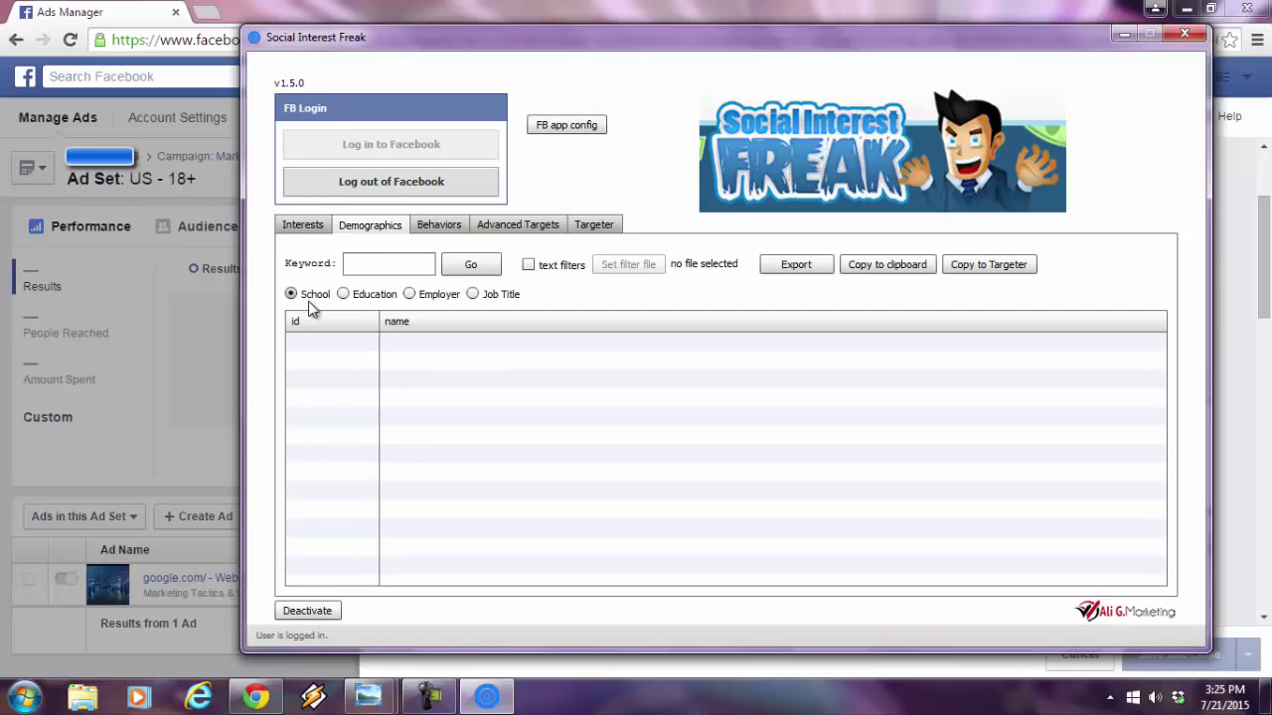
pyautogui.click(346, 295)
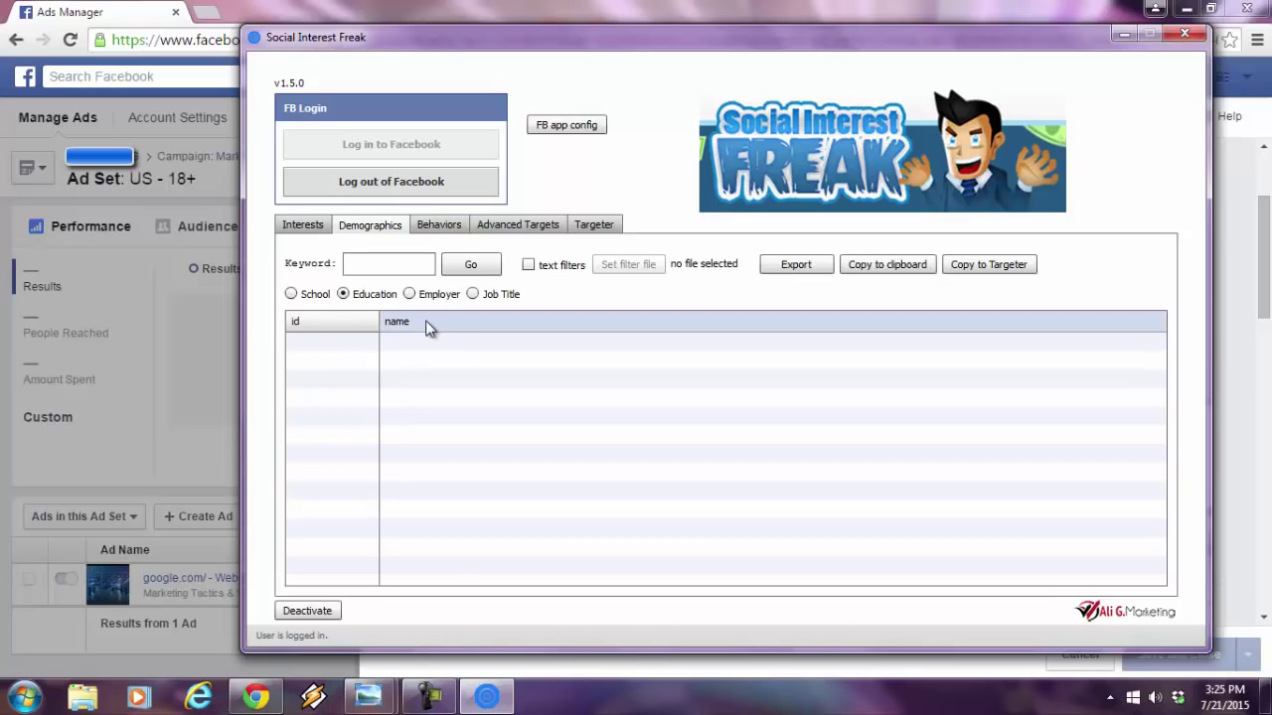
pyautogui.click(410, 295)
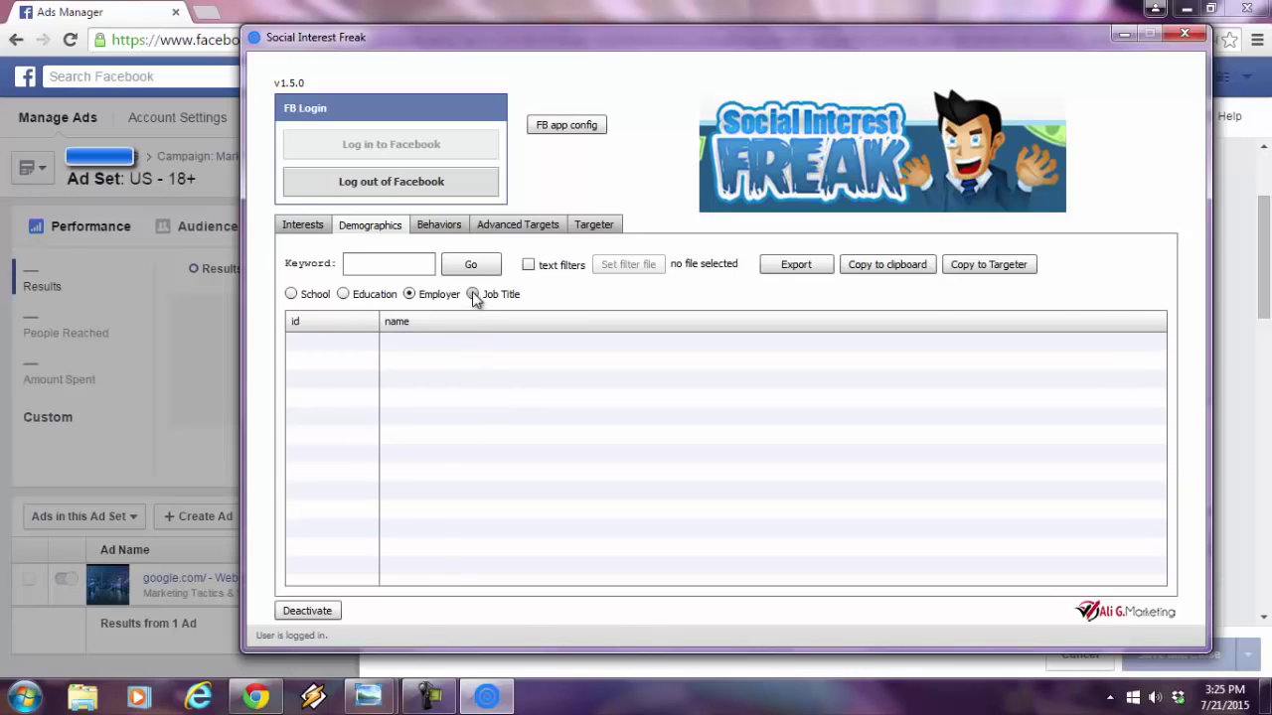
# - Retrieve the list of behaviors, widen its name column and highlight FB Payments (All)
pyautogui.click(435, 224)
pyautogui.click(334, 264)
pyautogui.moveTo(475, 296); pyautogui.dragTo(582, 294)
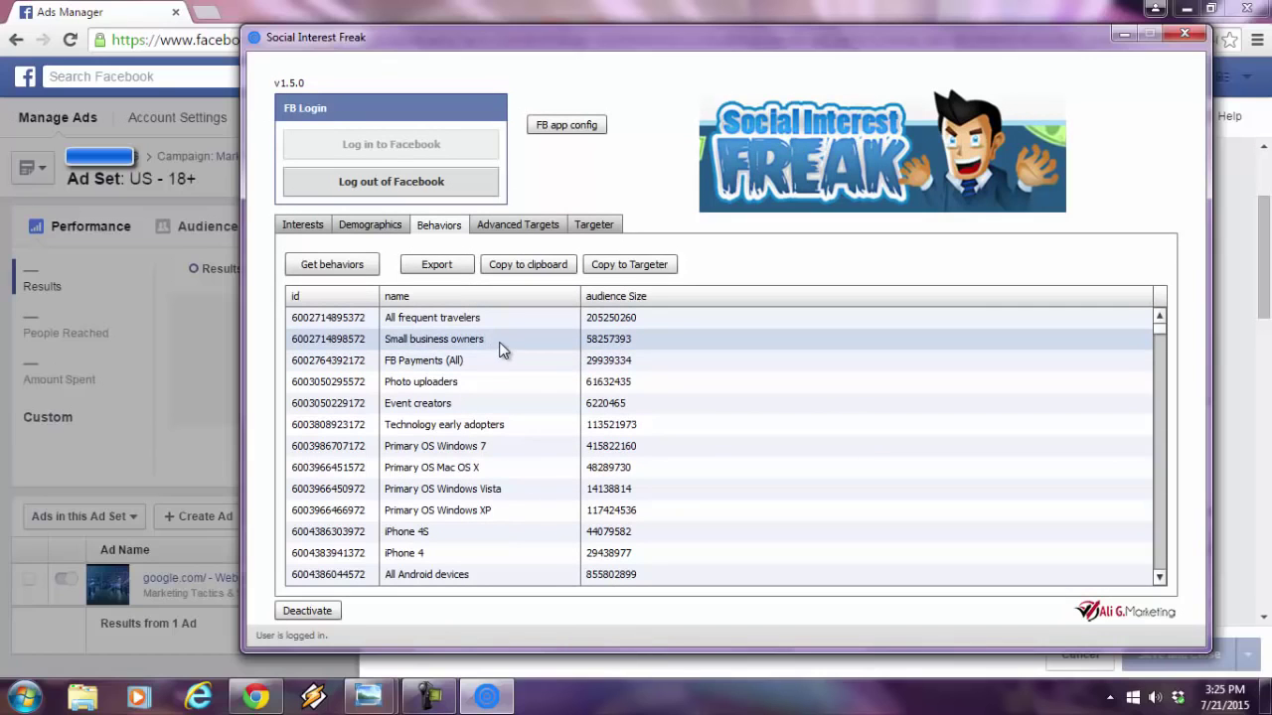
pyautogui.click(449, 366)
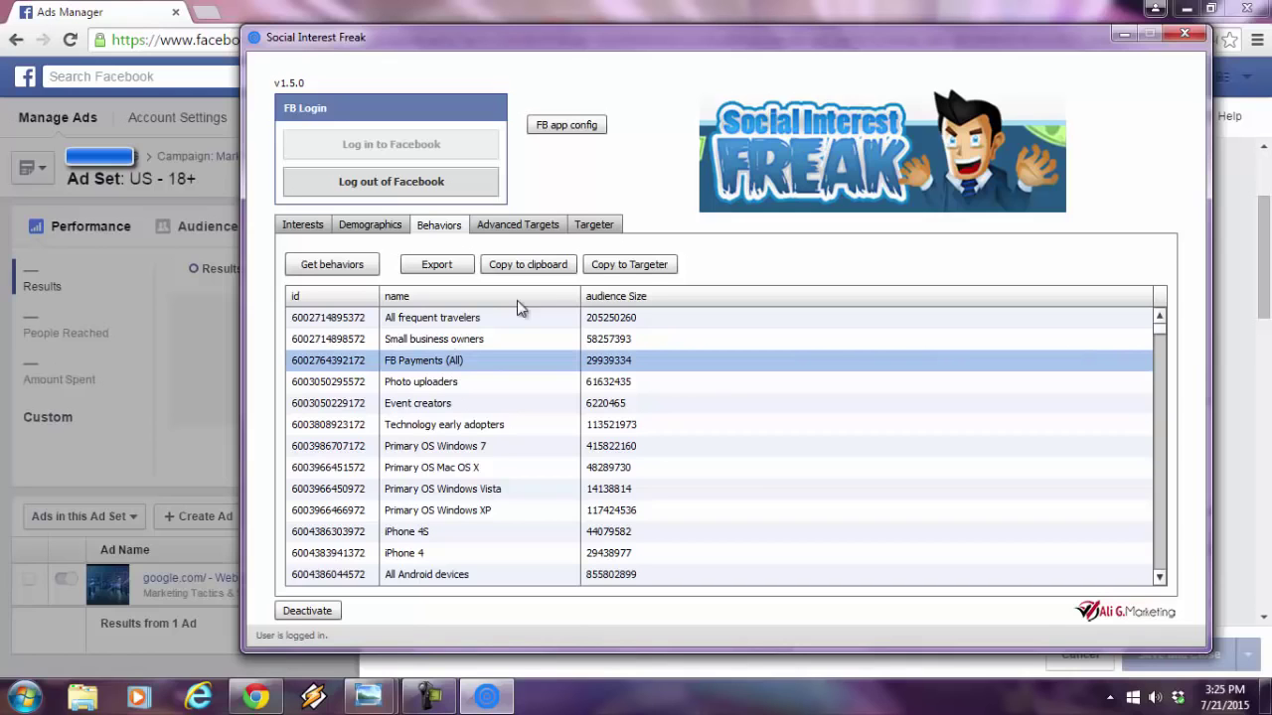
# - Sort the behaviors by audience size, largest first, and look at the Cricket 2015 and Baseball 2015 entries
pyautogui.click(646, 296)
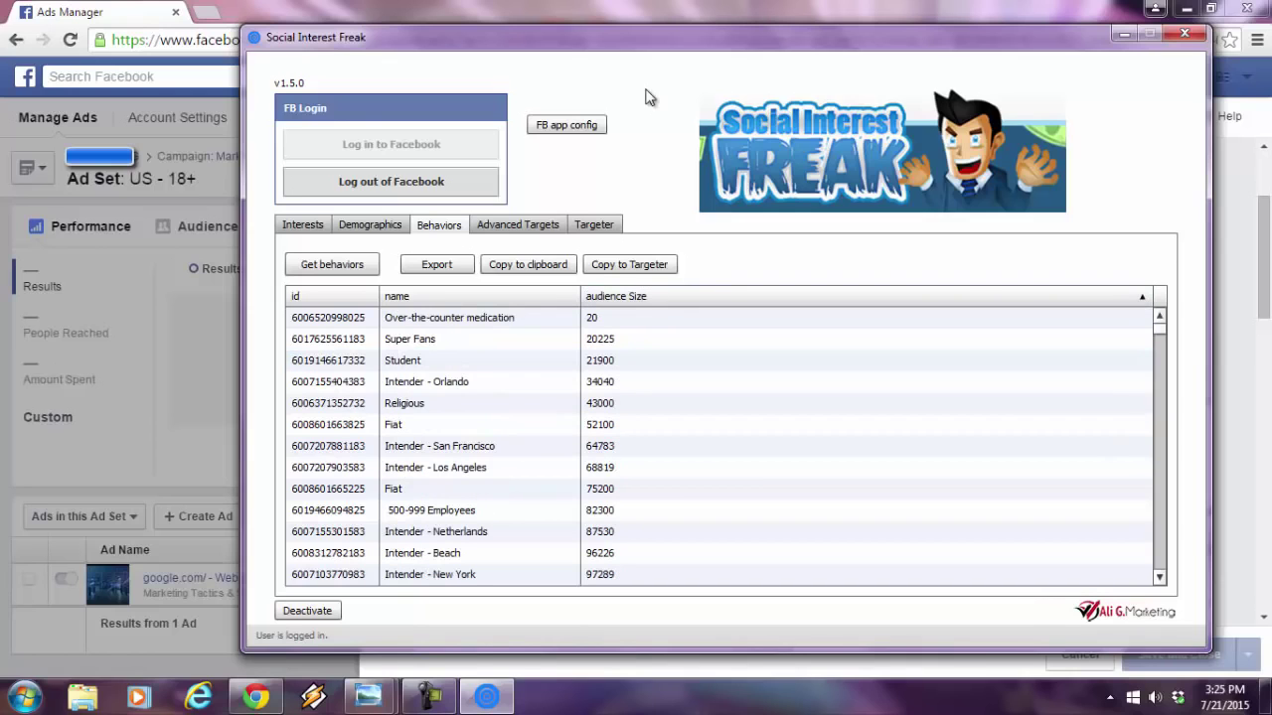
pyautogui.click(686, 296)
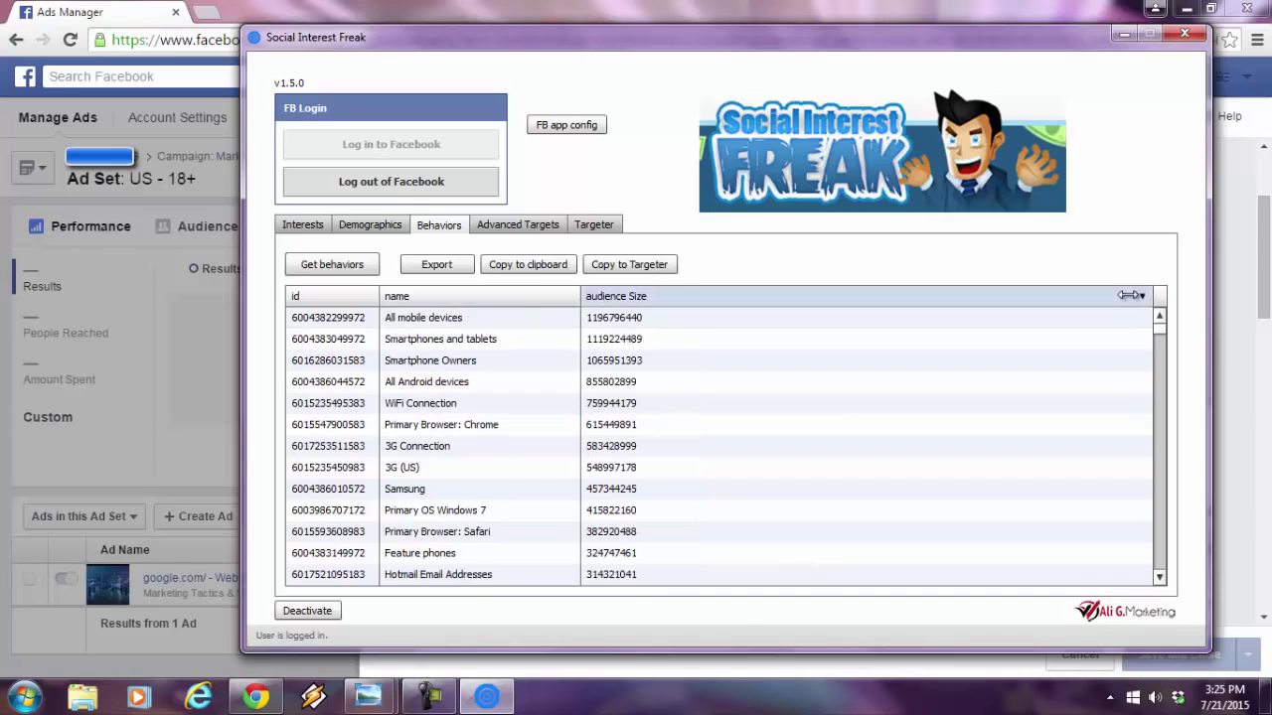
pyautogui.moveTo(1159, 330); pyautogui.dragTo(1163, 345)
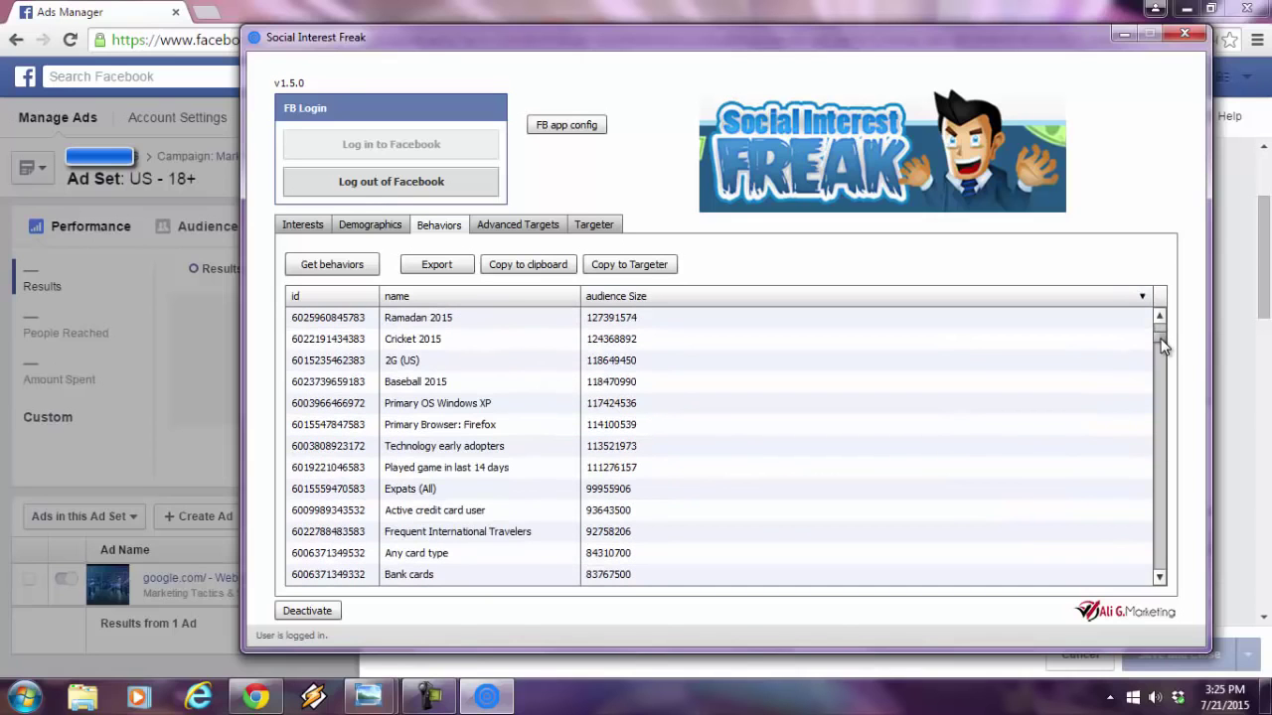
pyautogui.click(527, 342)
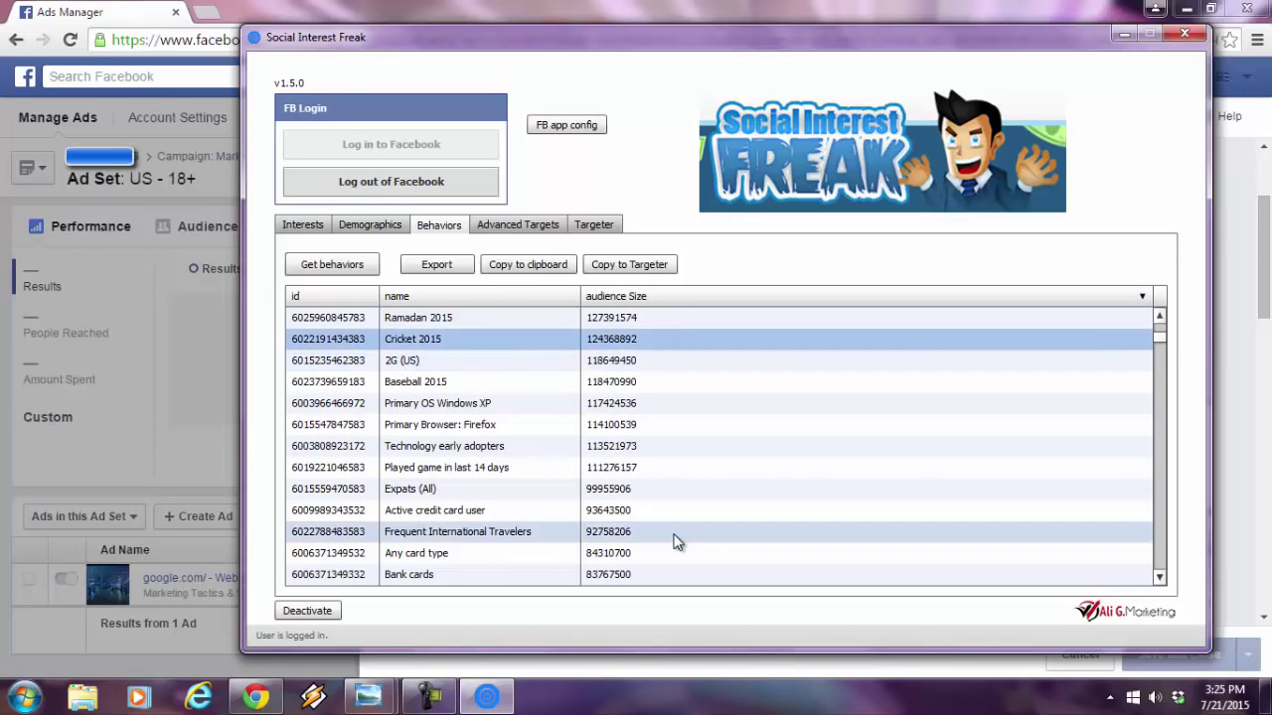
pyautogui.click(547, 382)
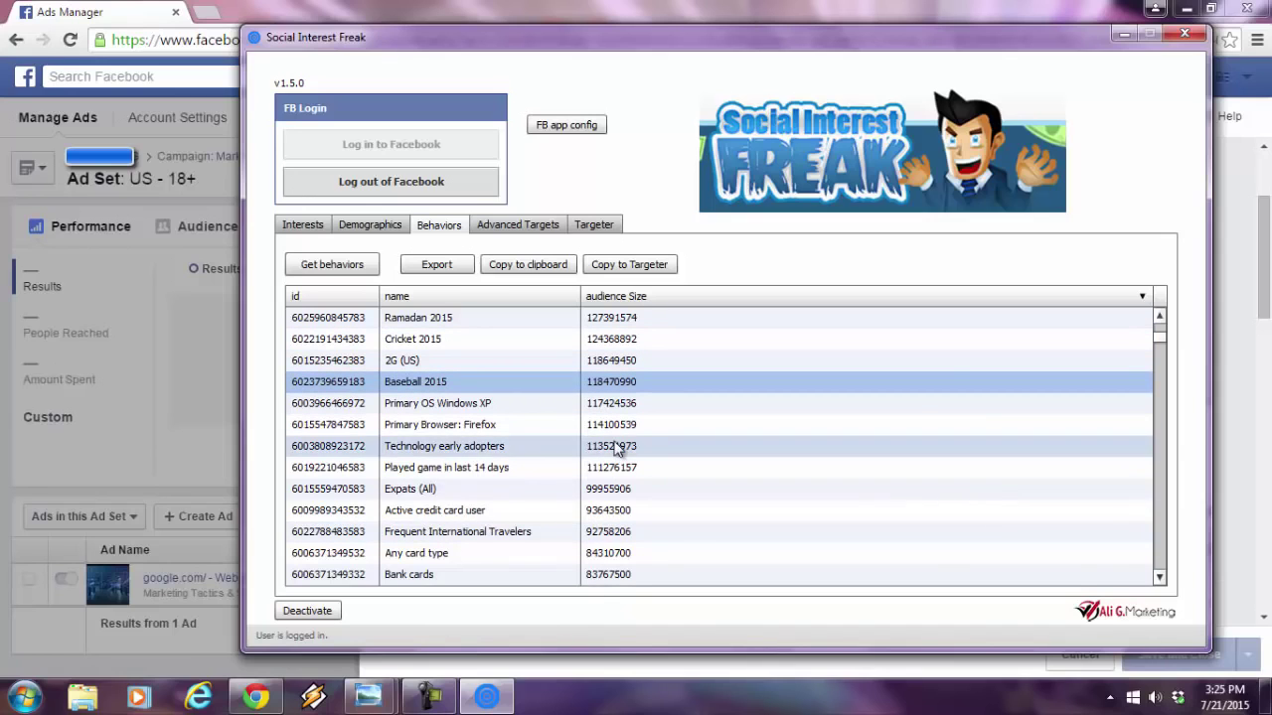
# - Find the Cheese behavior in the list, copy the behaviors to the targeter and check them there
pyautogui.click(1161, 579)
pyautogui.scroll(-9, 1165, 584)
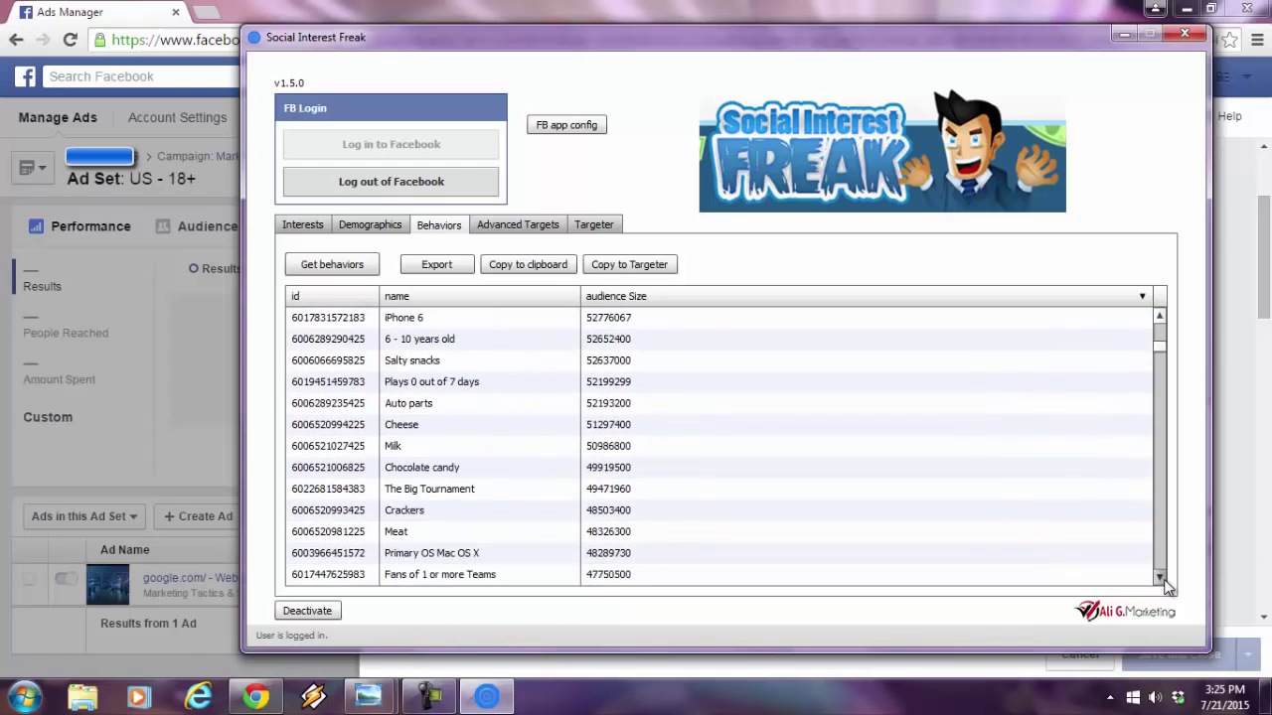
pyautogui.click(1161, 579)
pyautogui.click(455, 405)
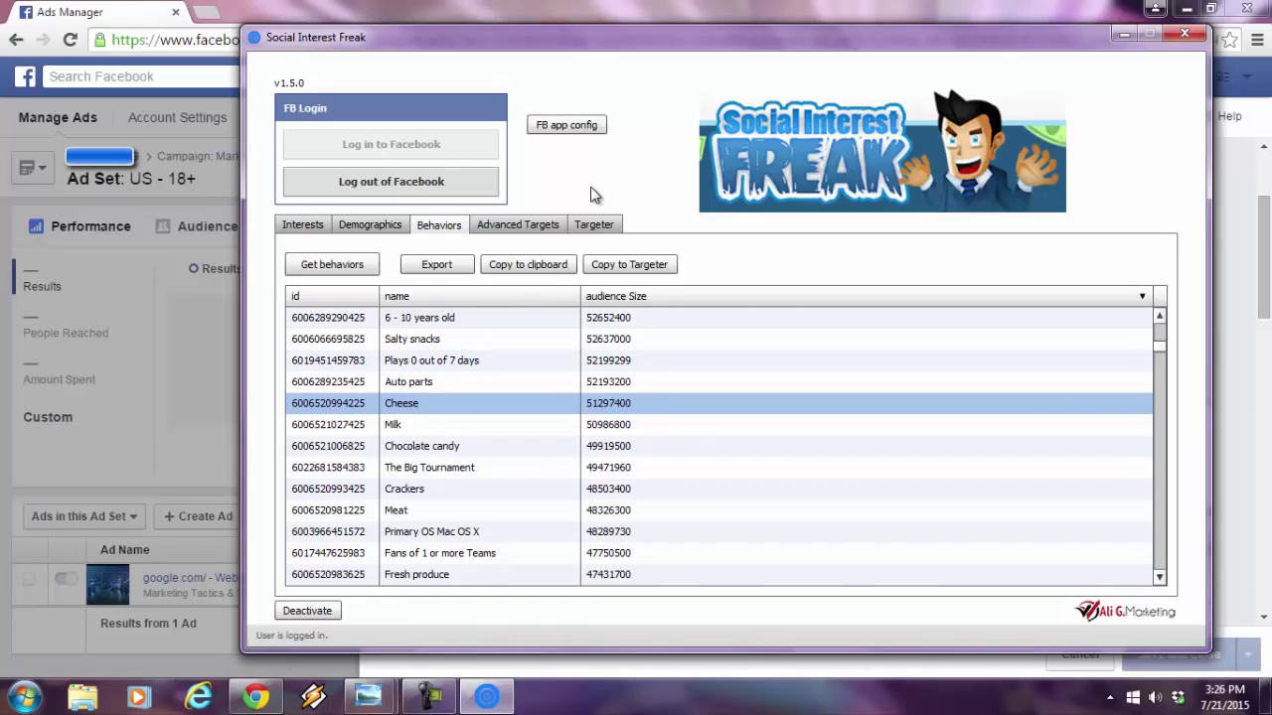
pyautogui.click(664, 270)
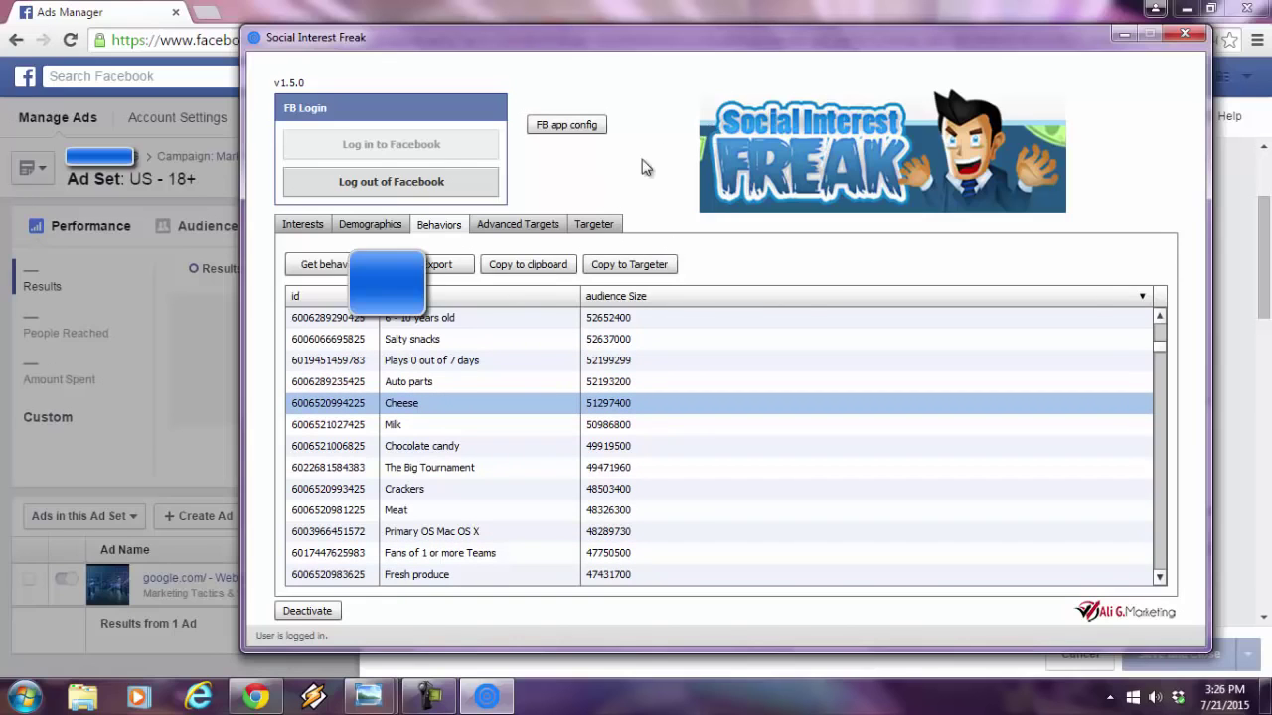
pyautogui.click(594, 224)
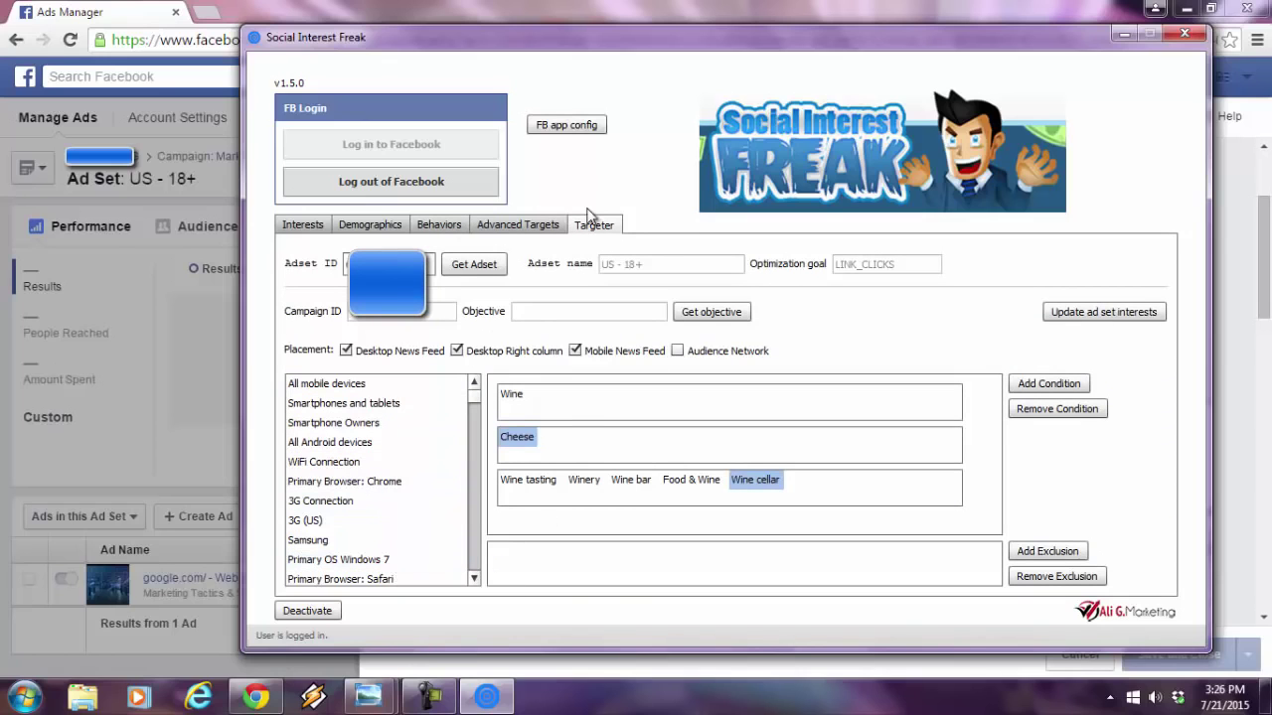
# - Retrieve the Net worth and Income advanced targets, widen the name column and look at the Over $500,000 income bracket
pyautogui.click(509, 226)
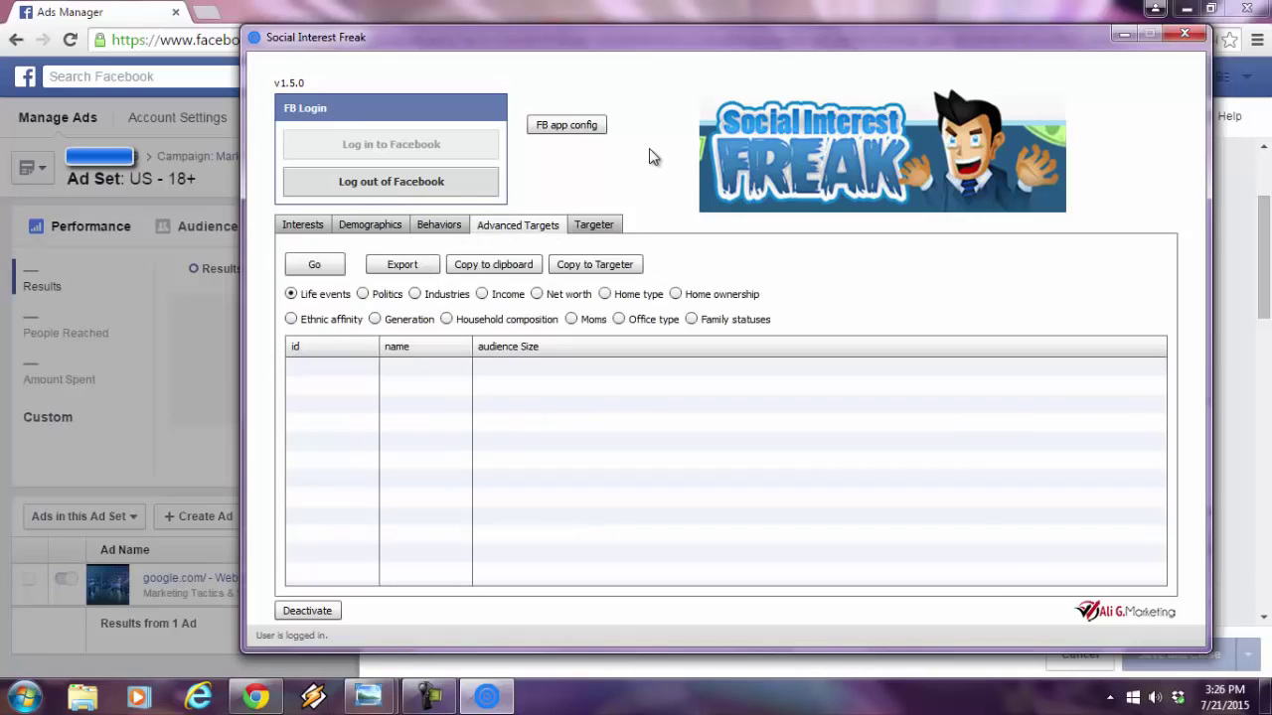
pyautogui.click(536, 294)
pyautogui.click(308, 265)
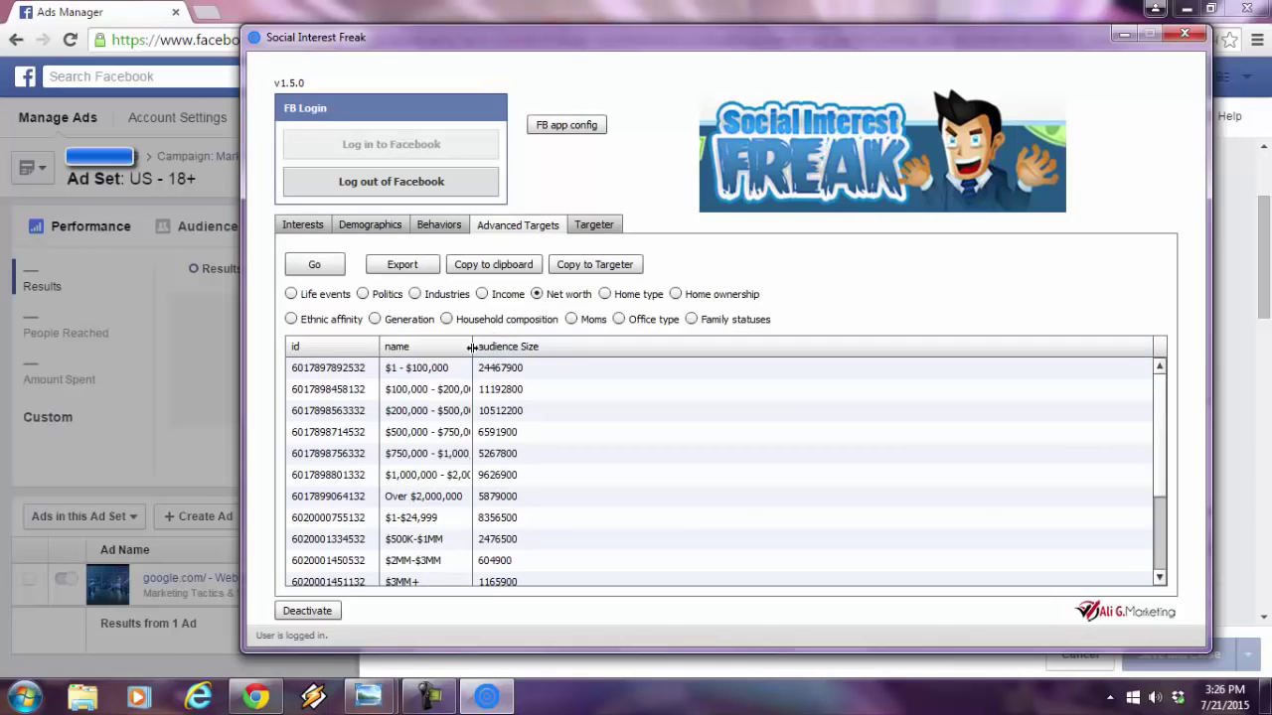
pyautogui.moveTo(472, 347); pyautogui.dragTo(578, 347)
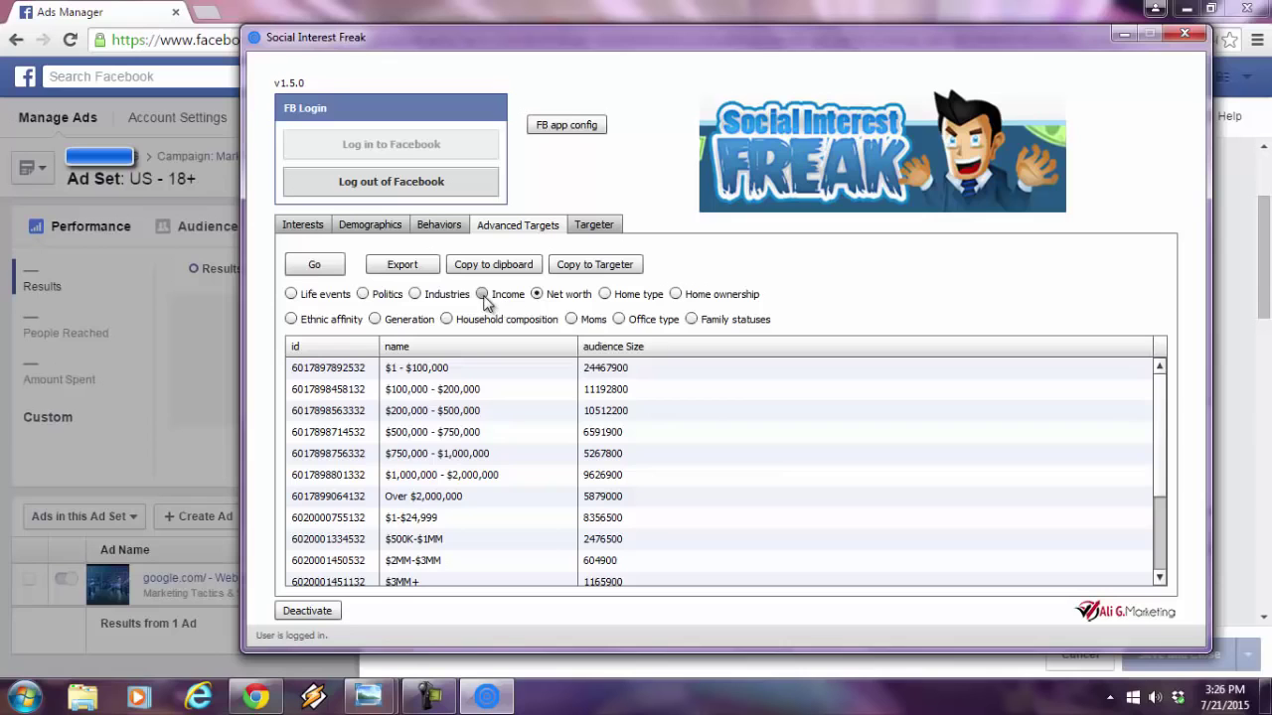
pyautogui.click(314, 264)
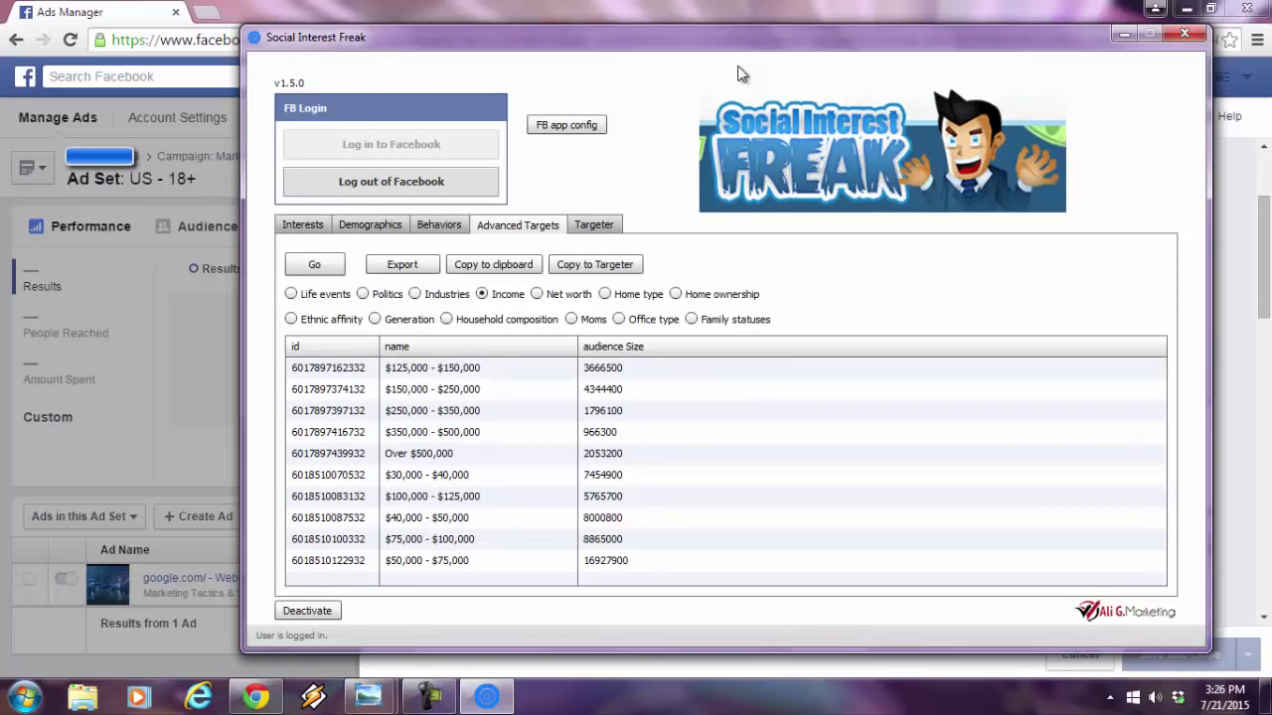
pyautogui.click(533, 452)
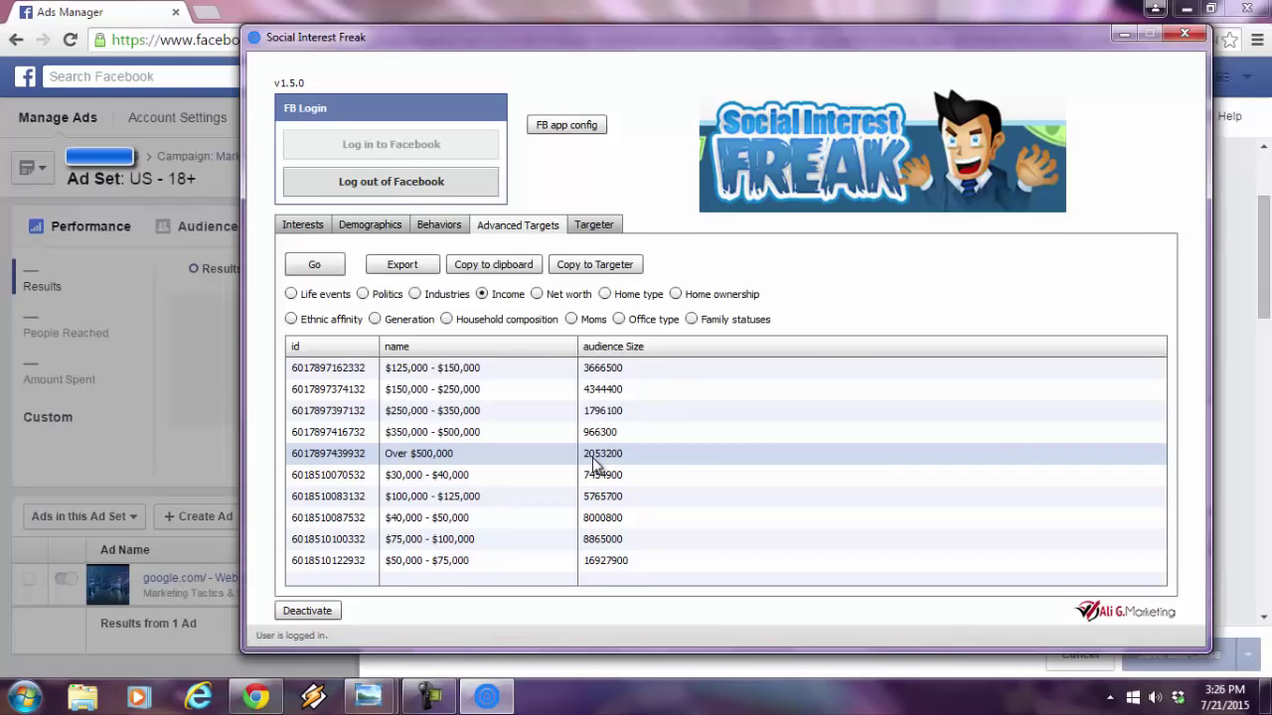
# - In the targeter, add an exclusion, move Wine cellar from the third condition into it and update the ad set interests
pyautogui.click(581, 224)
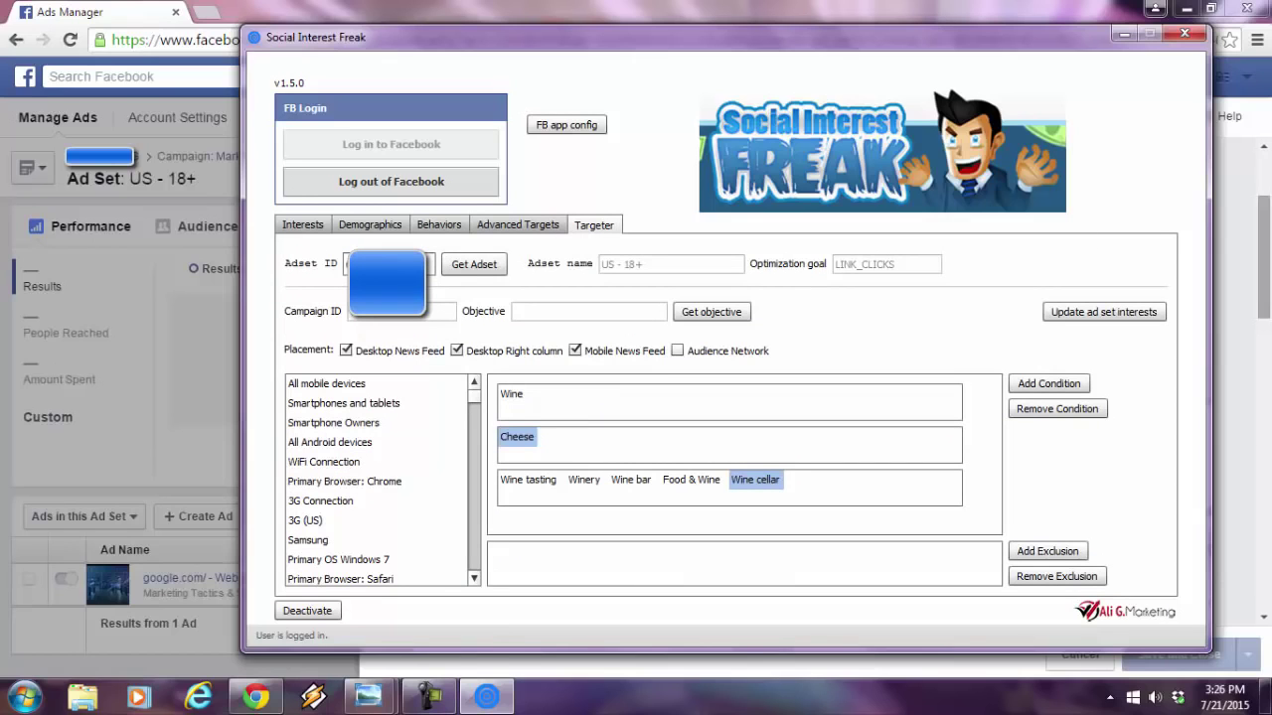
pyautogui.click(1065, 553)
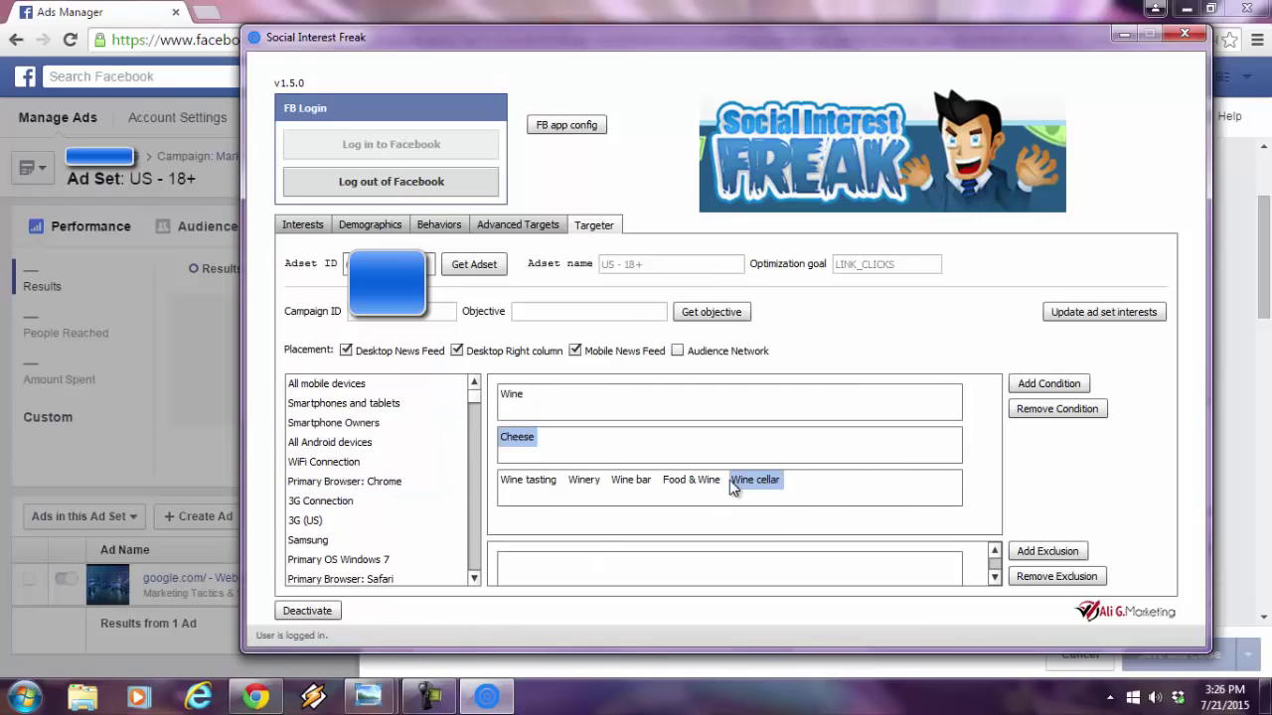
pyautogui.moveTo(750, 487); pyautogui.dragTo(664, 576)
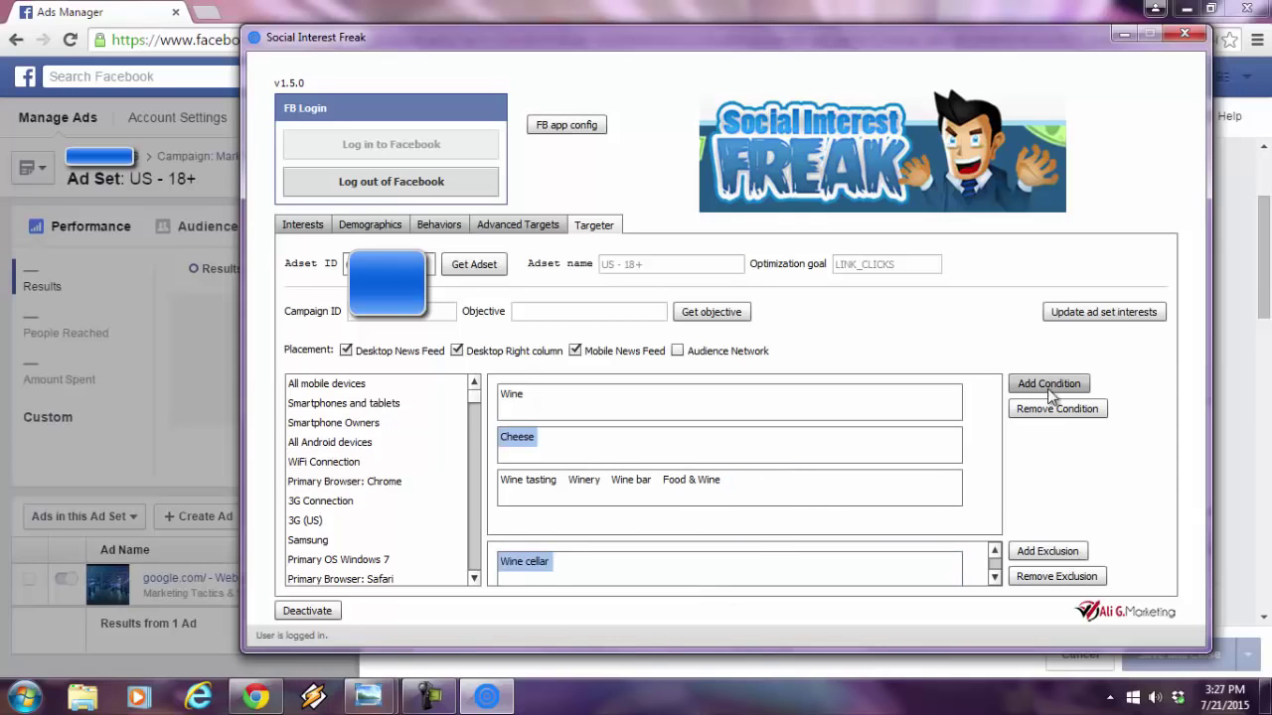
pyautogui.click(1119, 316)
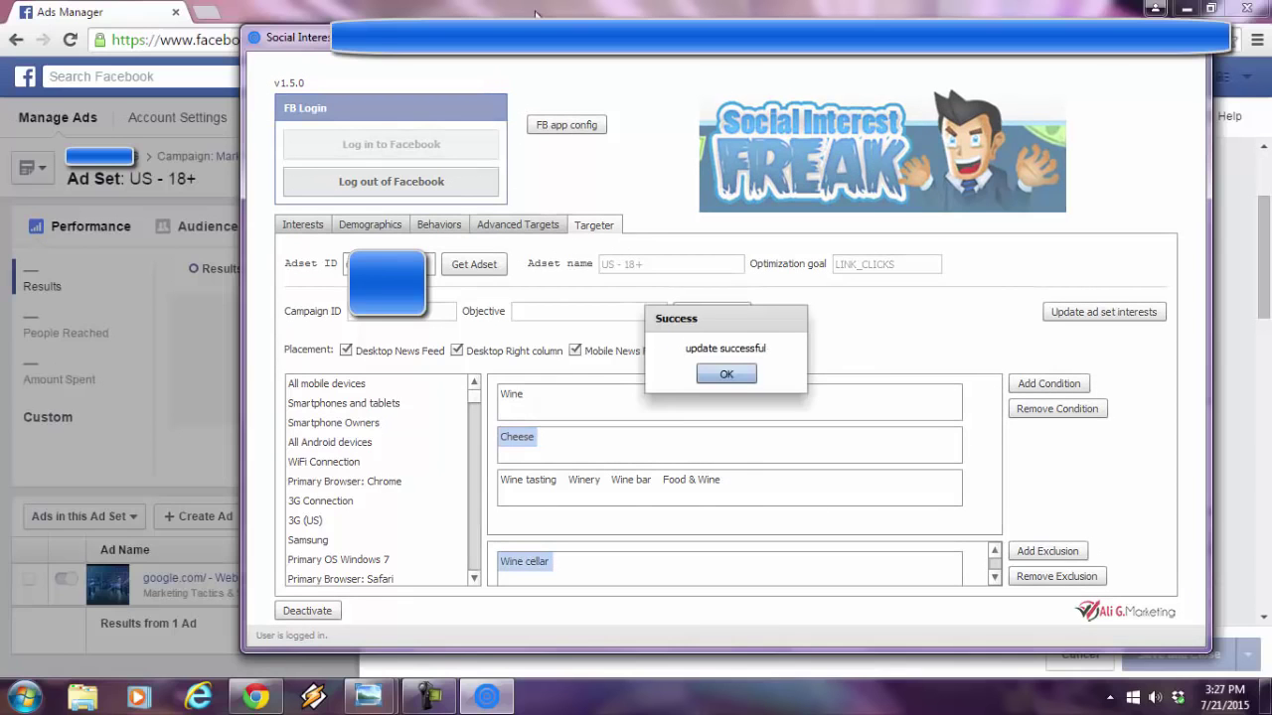
pyautogui.click(721, 373)
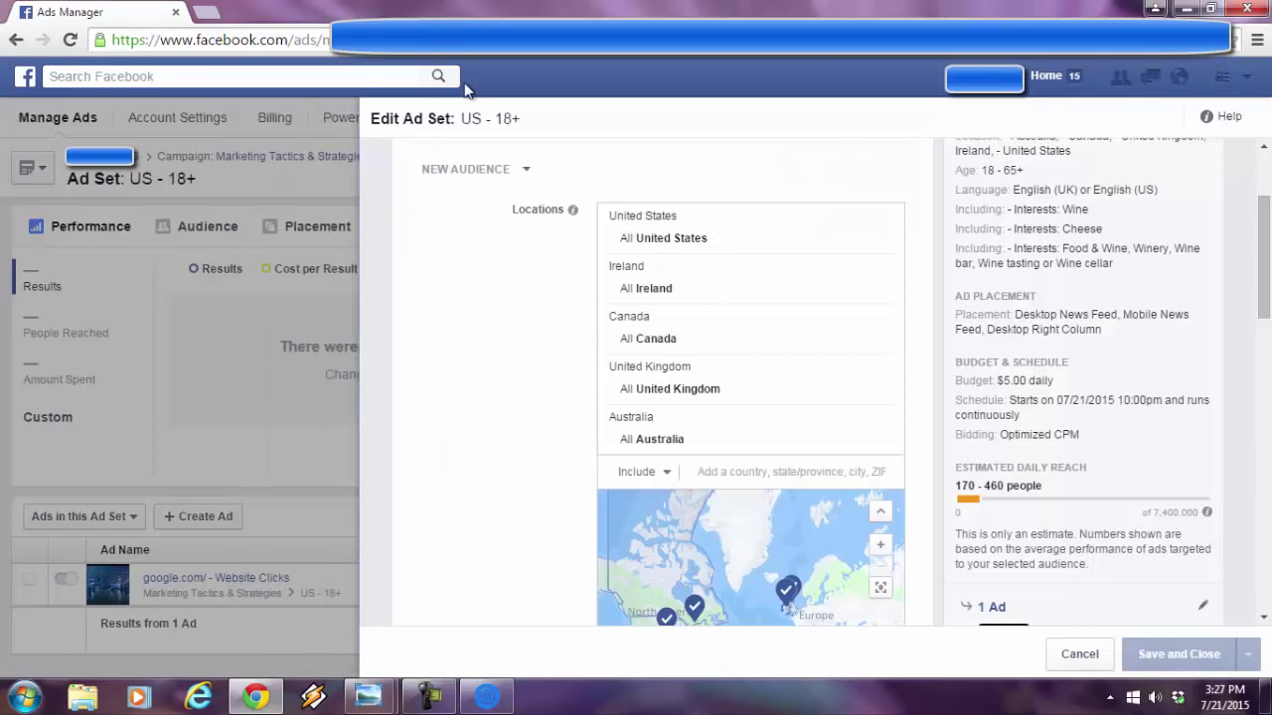
# - Reload the ad set in Facebook Ads Manager and review its excluded and included interests and estimated daily reach
pyautogui.click(69, 40)
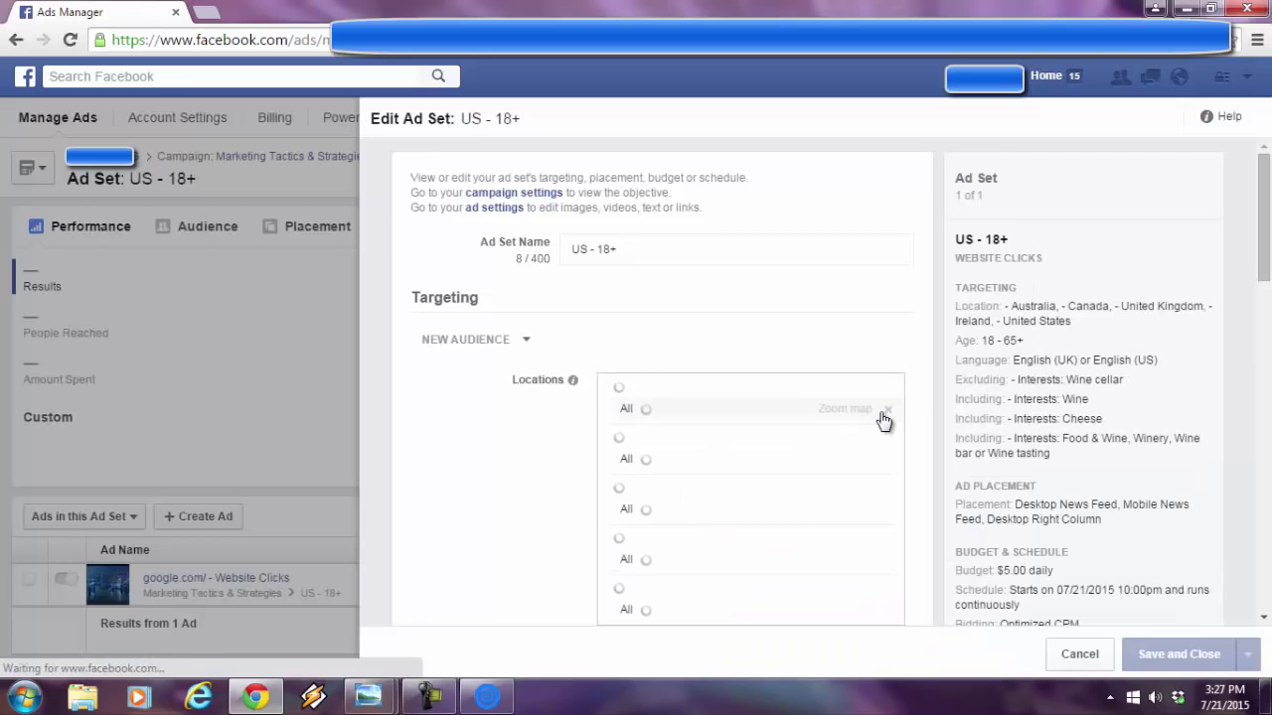
pyautogui.moveTo(1269, 261); pyautogui.dragTo(1268, 298)
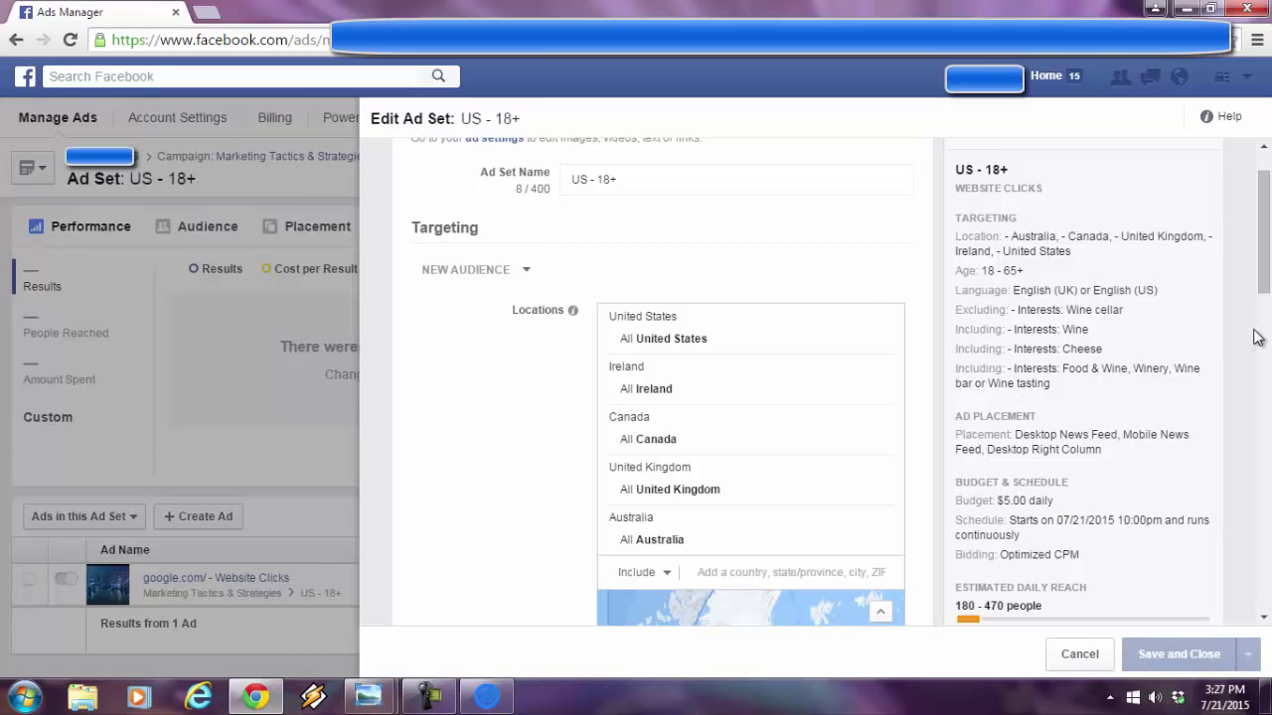
pyautogui.scroll(-2, 1263, 338)
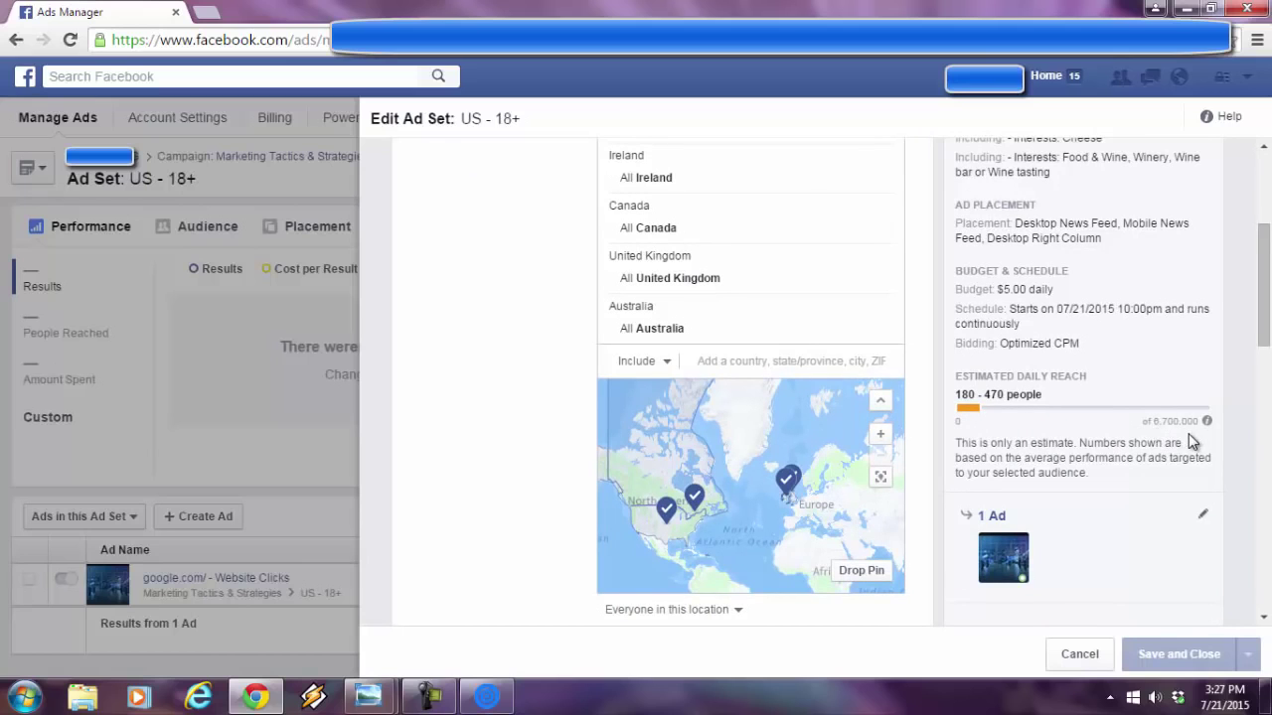
pyautogui.scroll(3, 1265, 258)
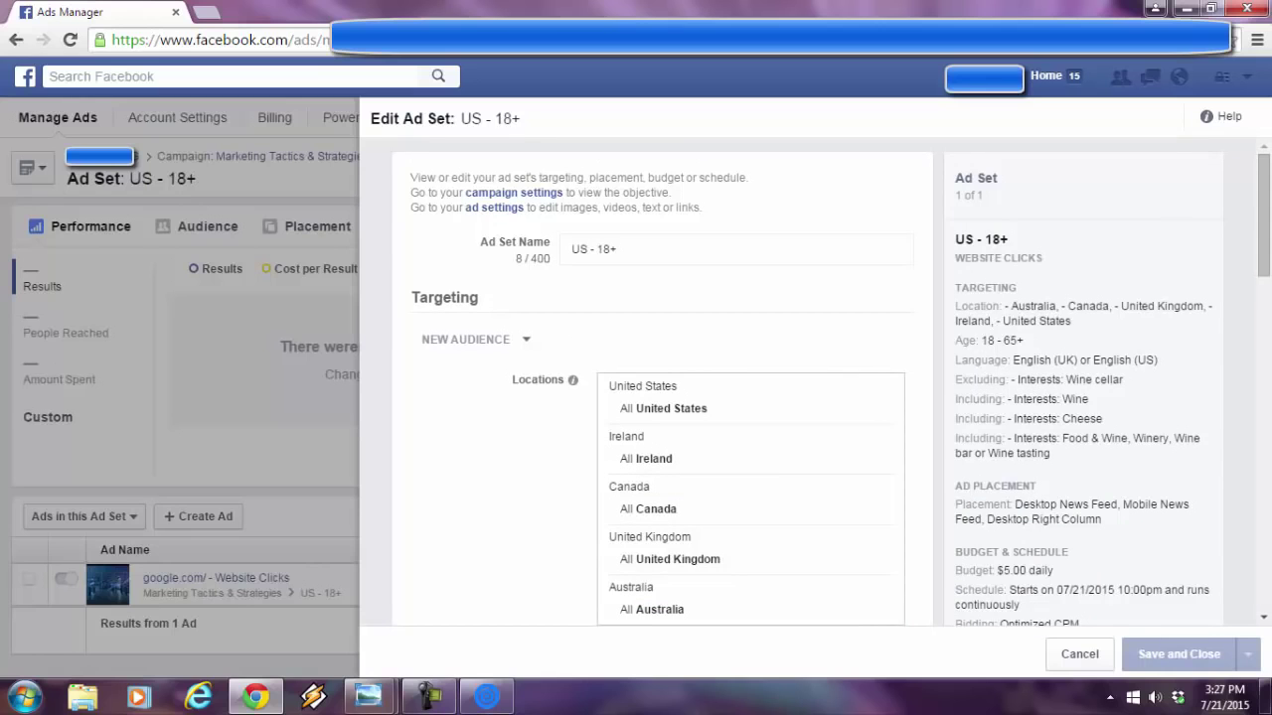
# - Return to Social Interest Freak, then switch to Windows Photo Viewer to show the header.jpg image
pyautogui.click(487, 696)
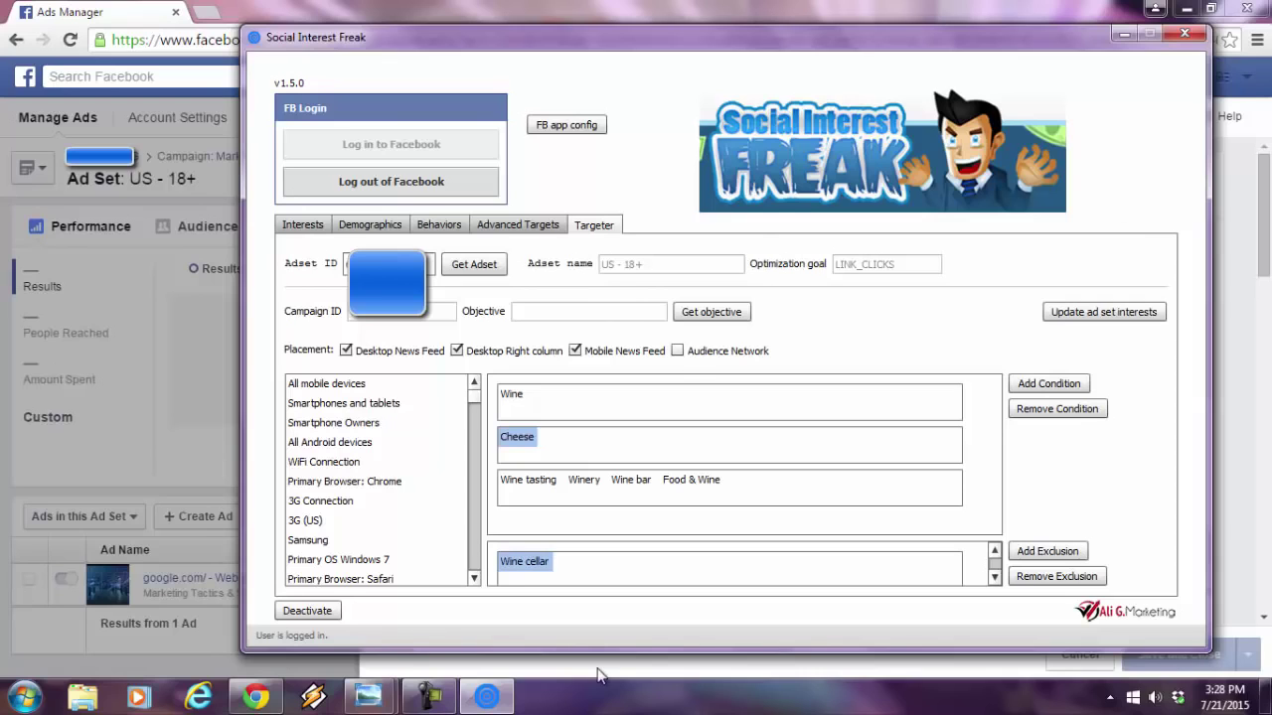
pyautogui.moveTo(368, 696)
pyautogui.click(467, 599)
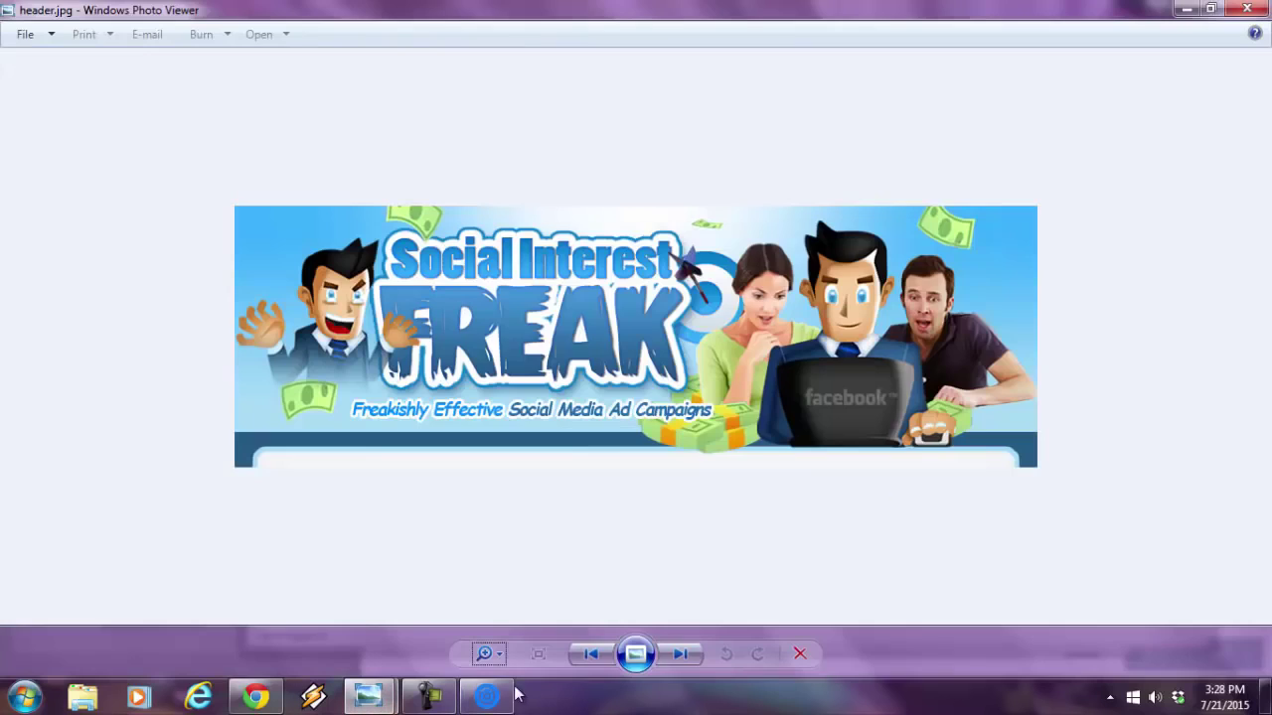